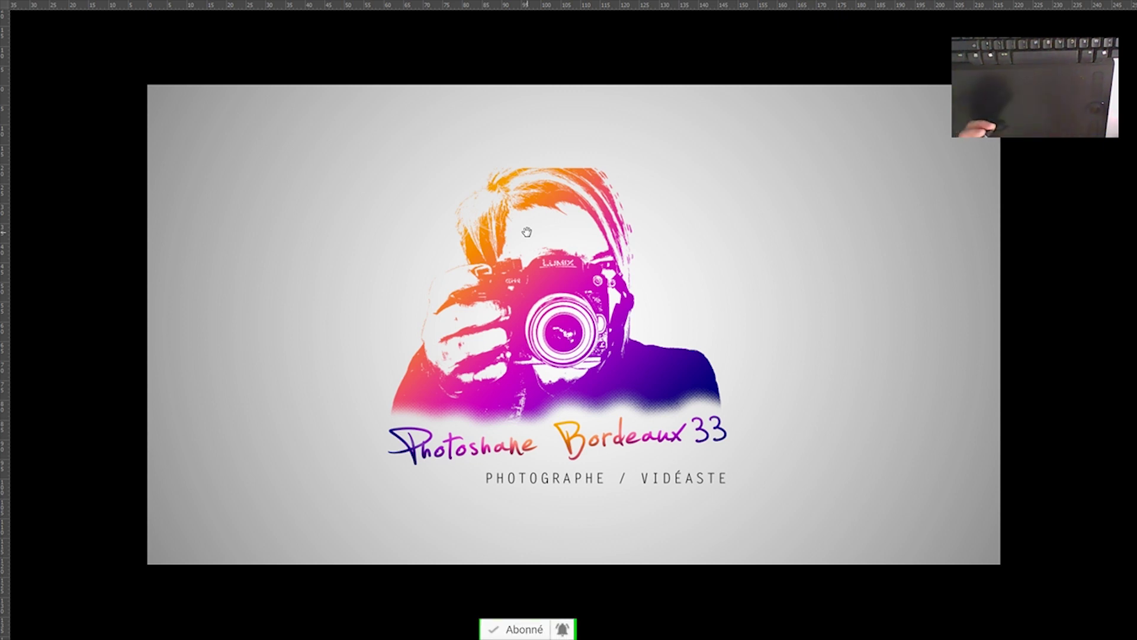
Step: Leave full-screen view so the Photoshane Bordeaux 33 logo shows in the normal workspace
{"action": "key", "text": "f"}
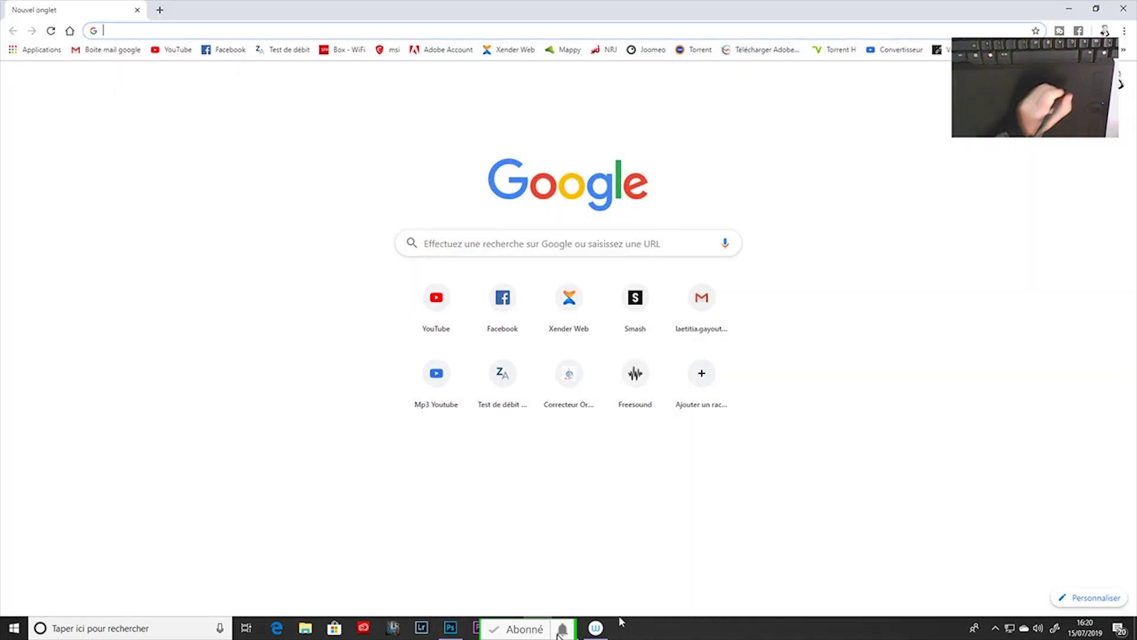
Step: Search 'photopea' in a new Chrome tab and load the photopea.com suggestion
{"action": "left_click", "coordinate": [450, 243]}
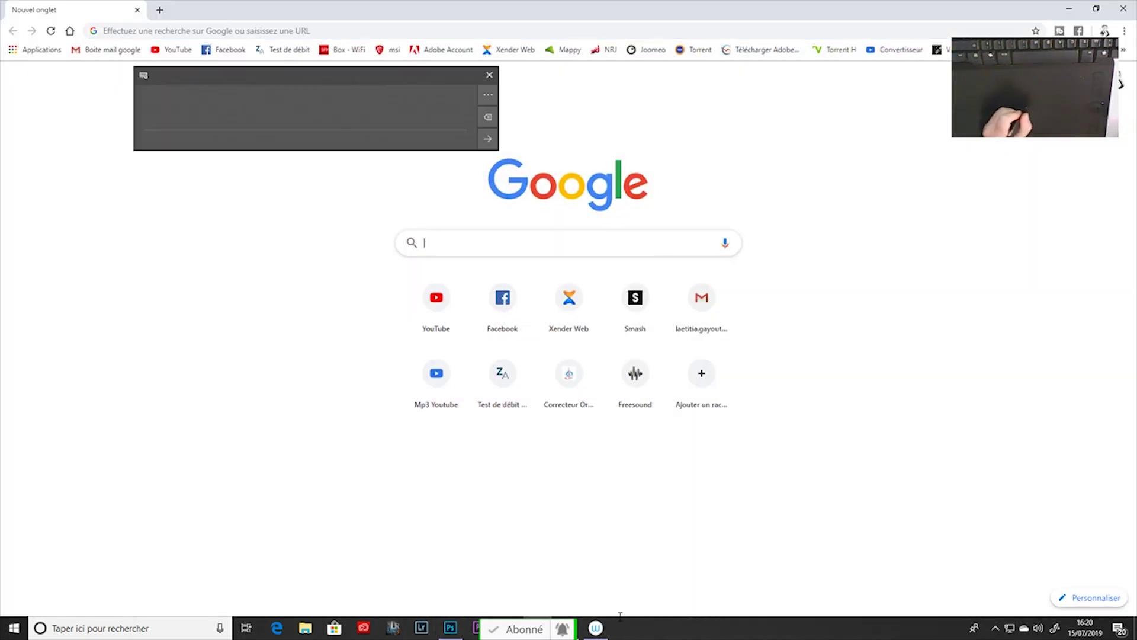
{"action": "type", "text": "photope"}
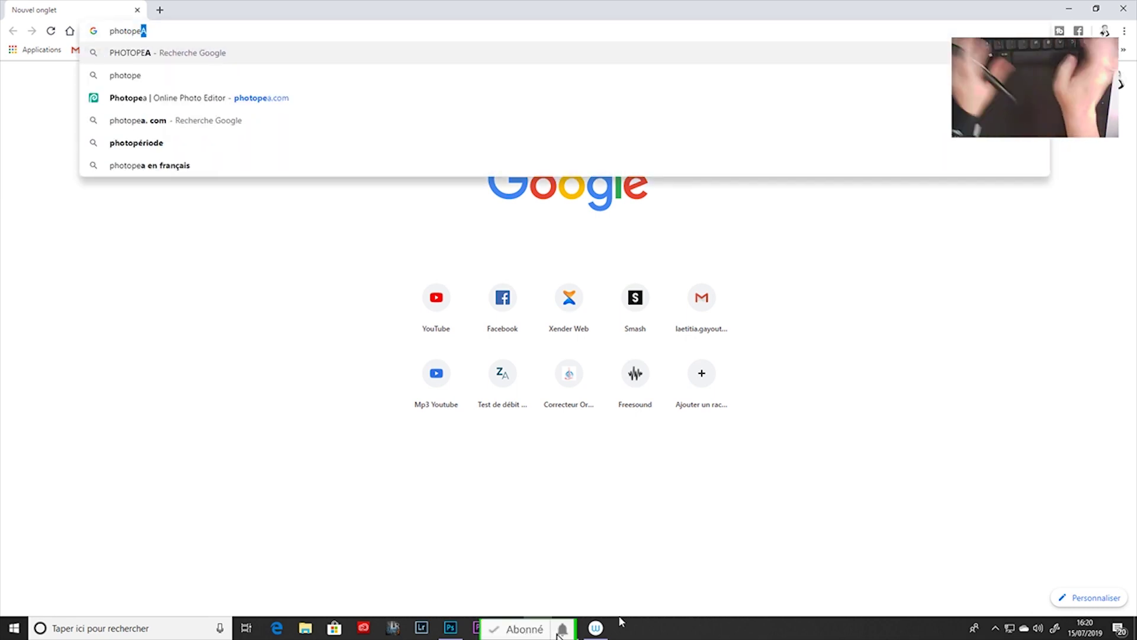
{"action": "type", "text": "a"}
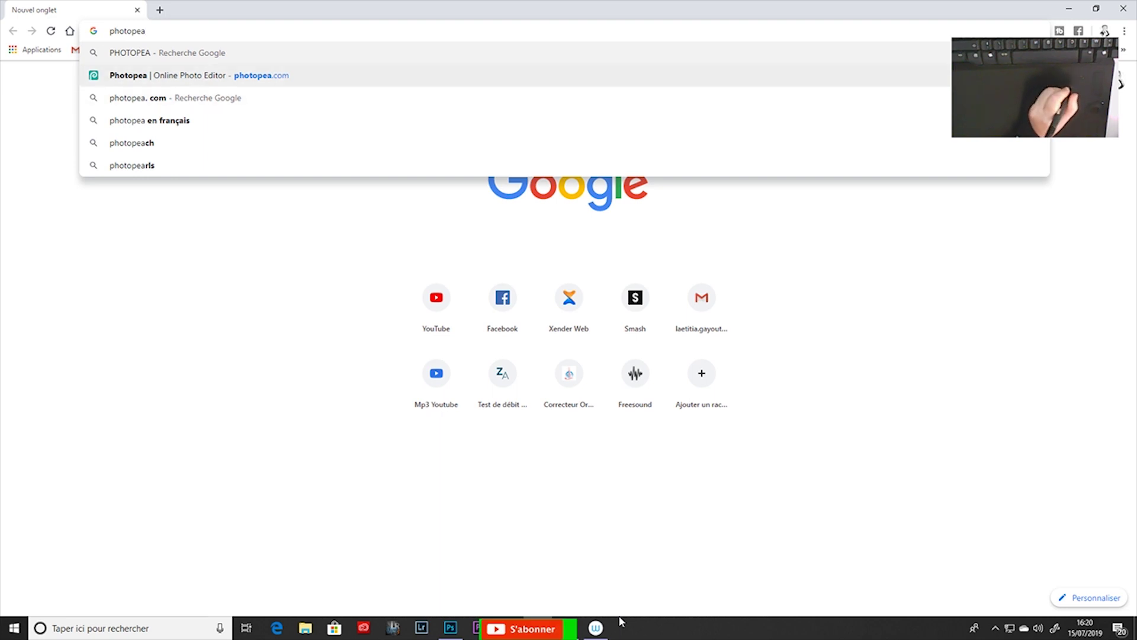
{"action": "key", "text": "Down"}
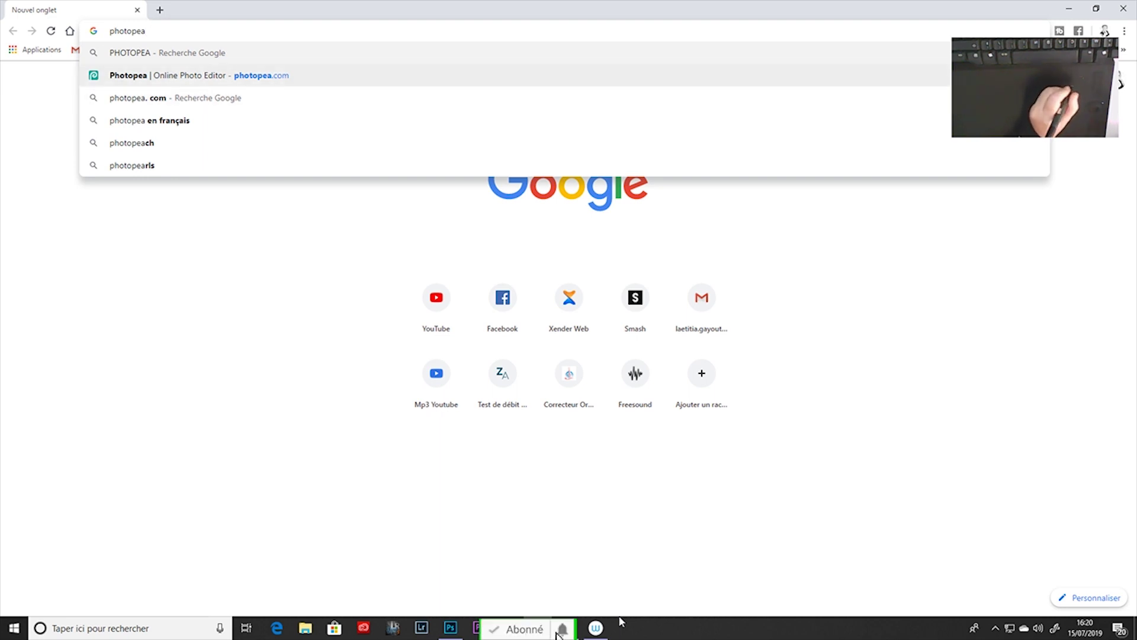
{"action": "key", "text": "Return"}
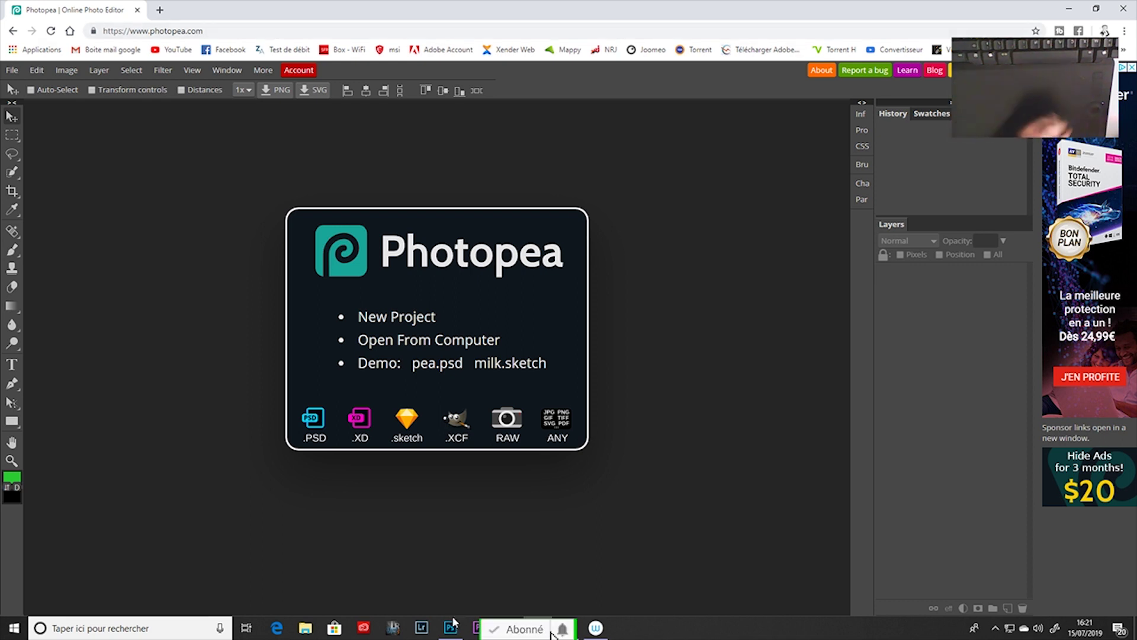
Step: Dismiss the Path Select flyout once Photopea's start screen has loaded
{"action": "key", "text": "Escape"}
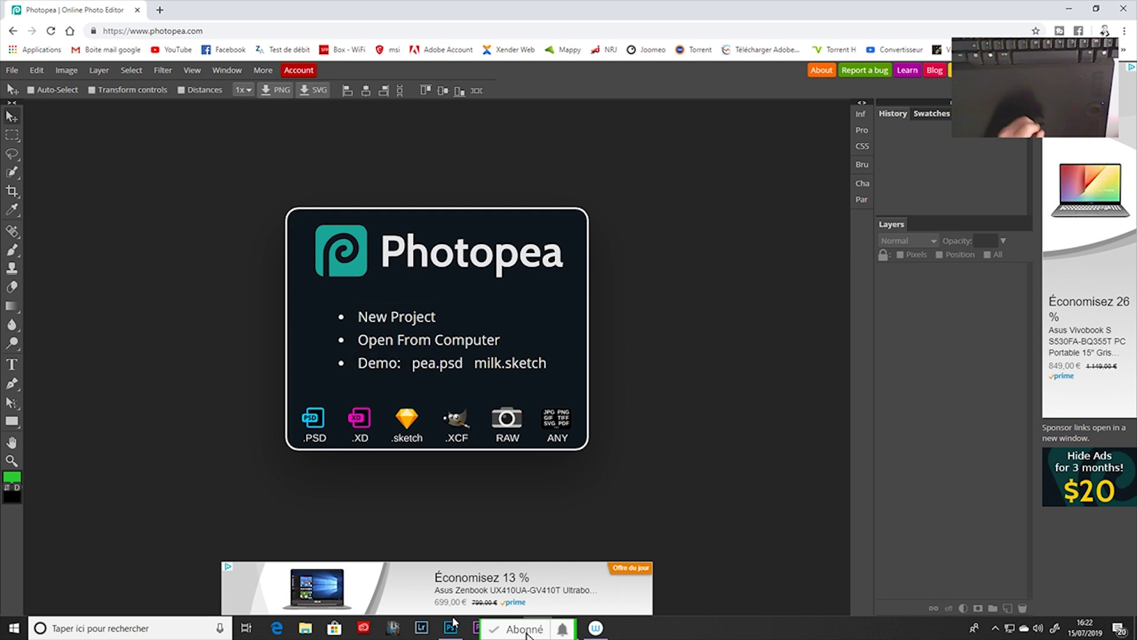
{"action": "right_click", "coordinate": [12, 191]}
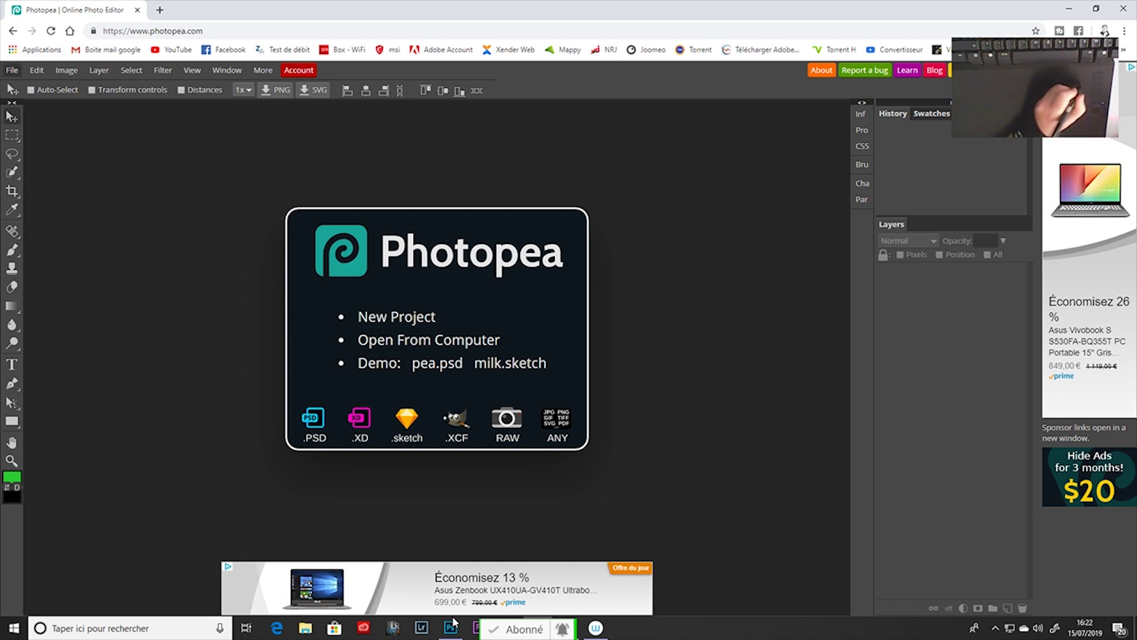
{"action": "key", "text": "Escape"}
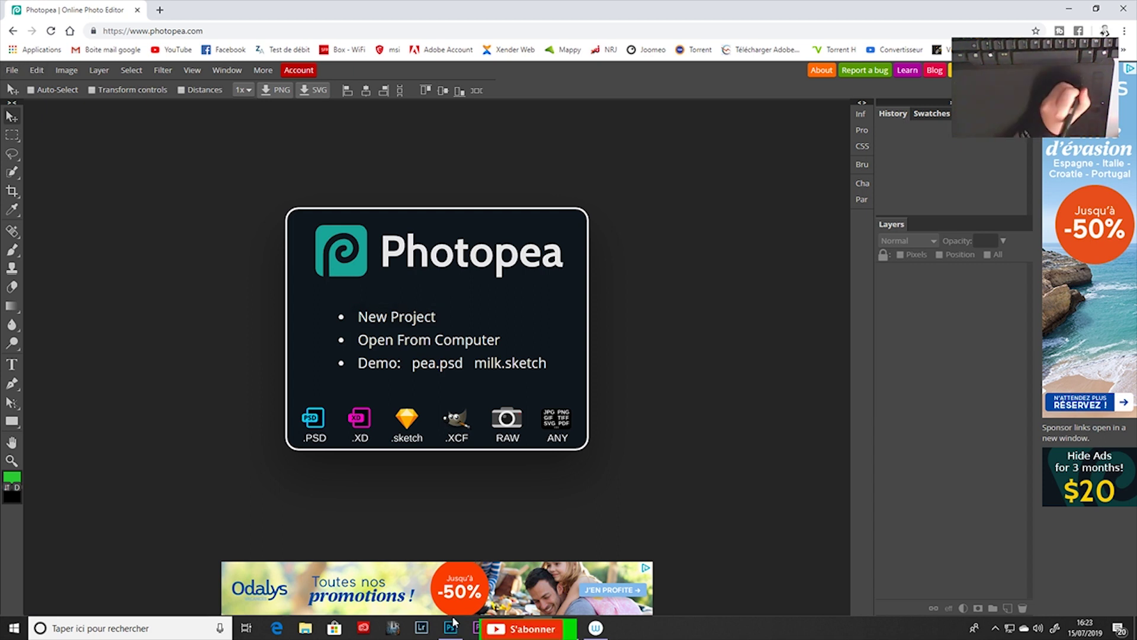
Step: Start a new project, trying 1920 x 1080, then the Photo 5x7 in 300 DPI preset
{"action": "left_click", "coordinate": [11, 70]}
{"action": "left_click", "coordinate": [27, 88]}
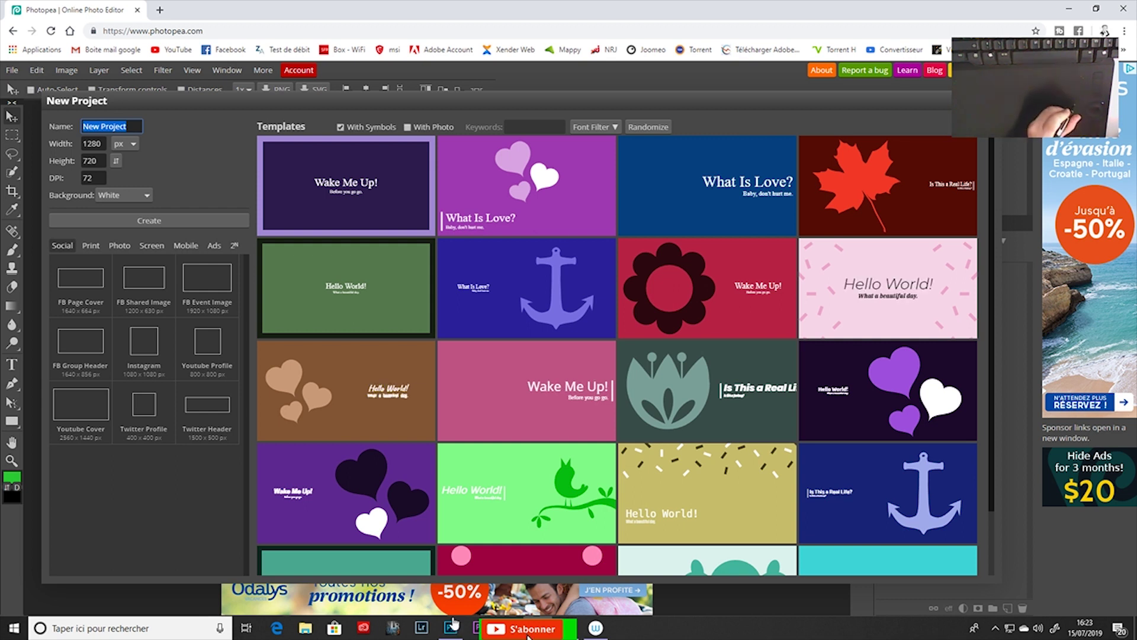
{"action": "left_click", "coordinate": [143, 278]}
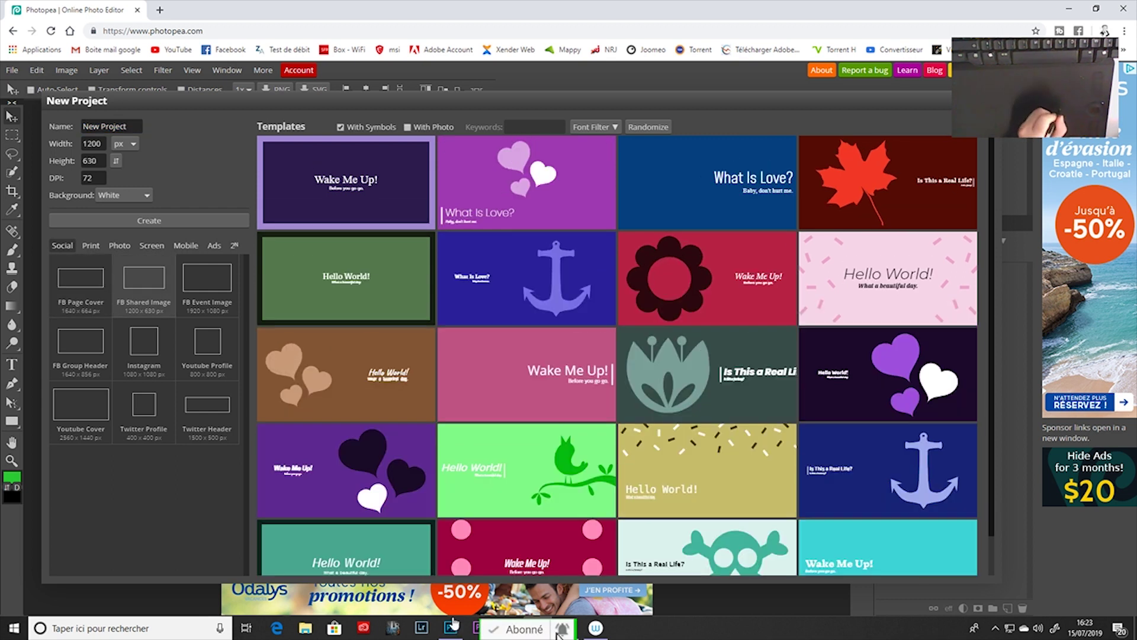
{"action": "left_click", "coordinate": [207, 278]}
{"action": "left_click", "coordinate": [91, 246]}
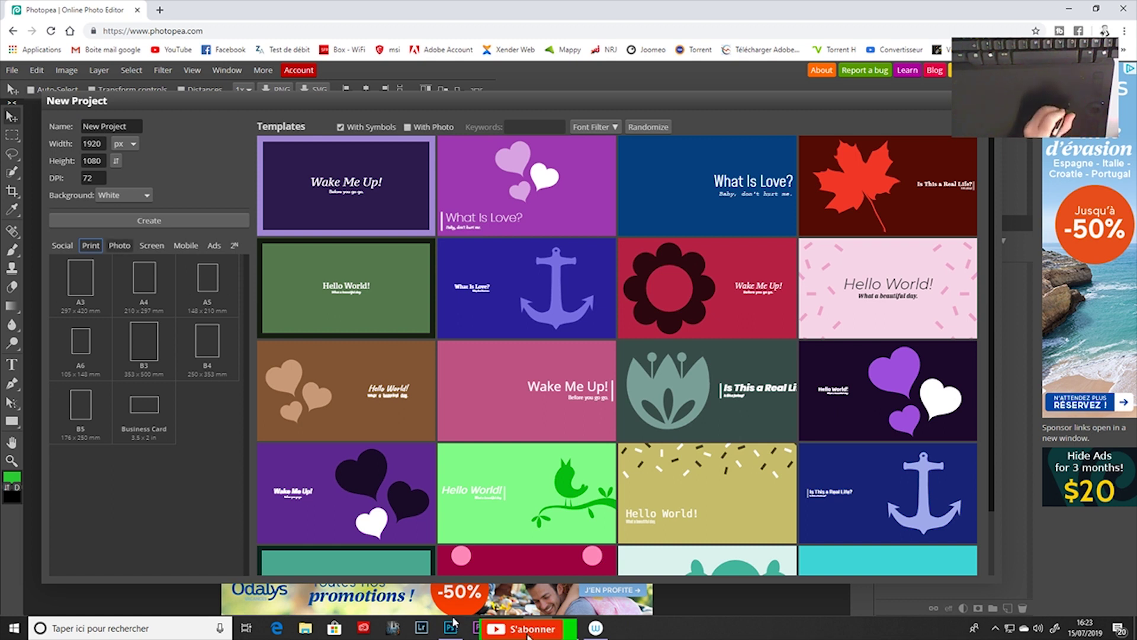
{"action": "left_click", "coordinate": [119, 245]}
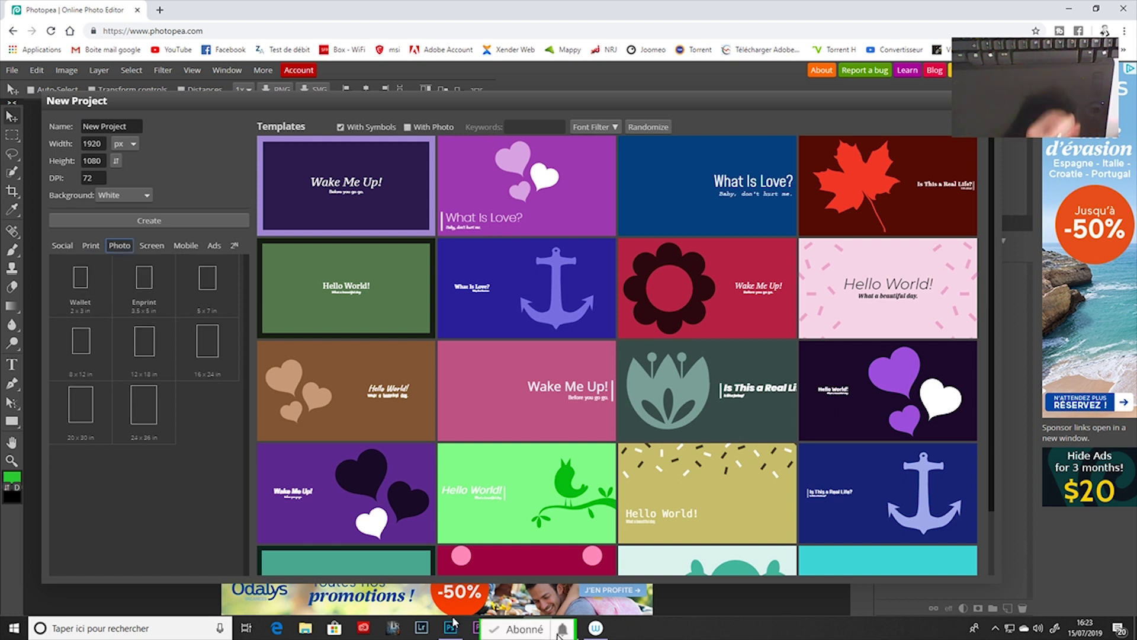
{"action": "left_click", "coordinate": [207, 278]}
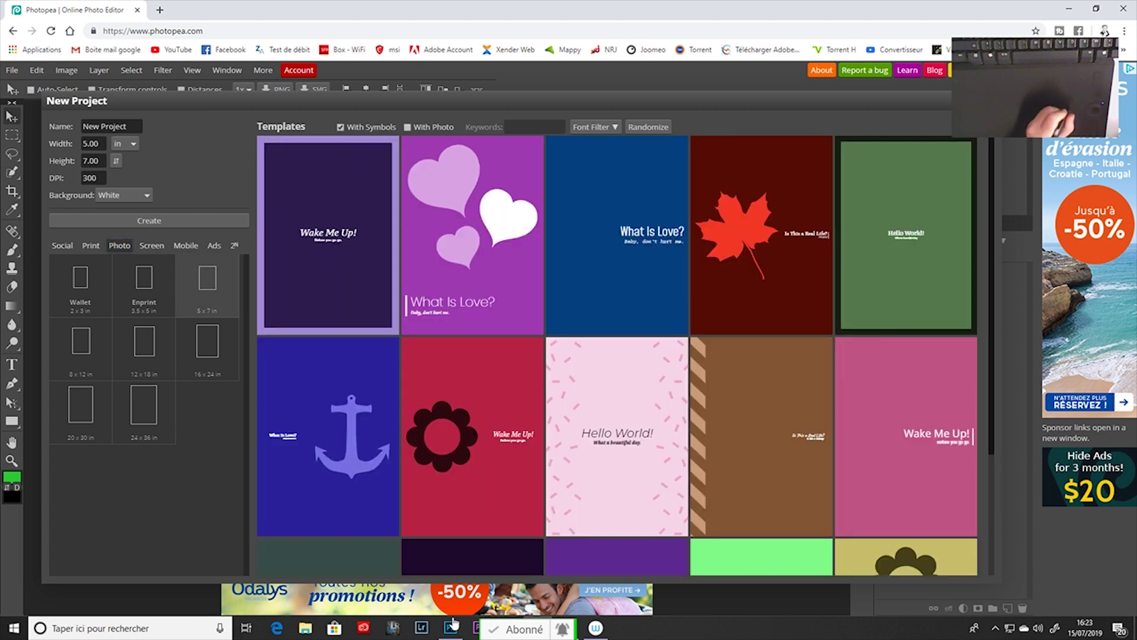
Step: Browse the screen, phone, square and social media presets and scroll the template gallery
{"action": "left_click", "coordinate": [152, 245]}
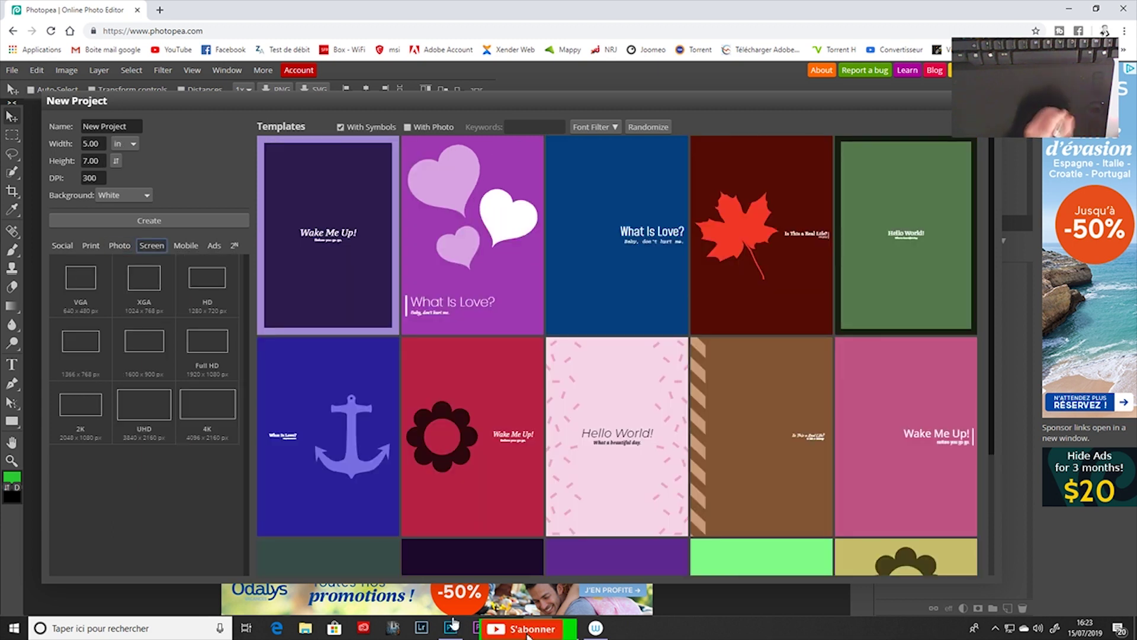
{"action": "left_click", "coordinate": [185, 245]}
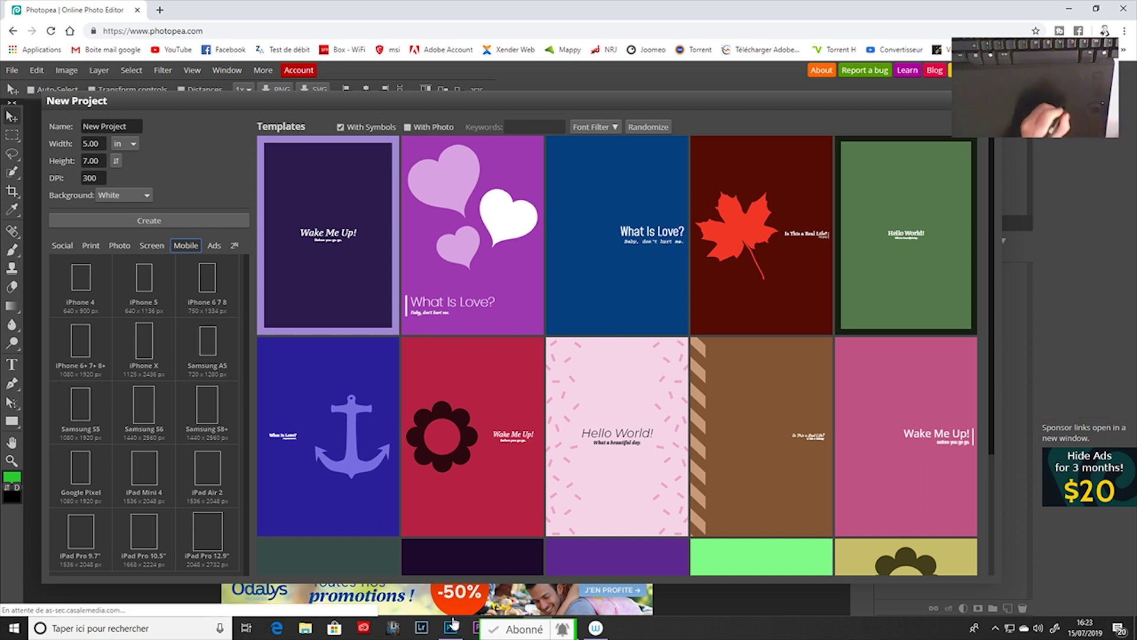
{"action": "left_click", "coordinate": [214, 246]}
{"action": "left_click", "coordinate": [63, 245]}
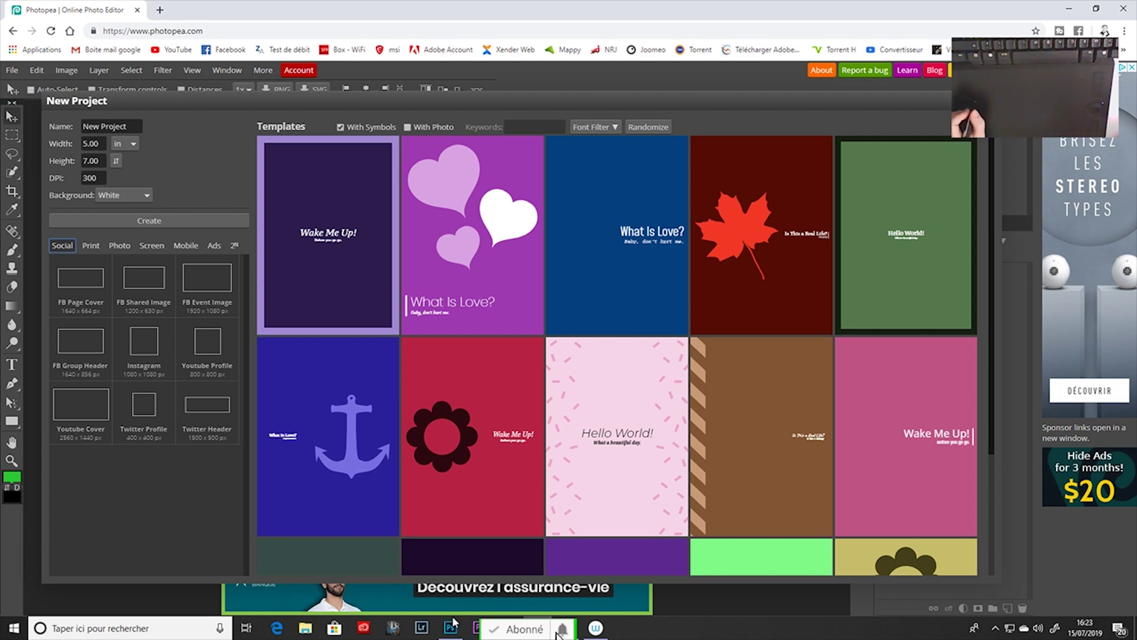
{"action": "scroll", "coordinate": [616, 356], "scroll_direction": "down", "scroll_amount": 5}
{"action": "scroll", "coordinate": [616, 355], "scroll_direction": "down", "scroll_amount": 3}
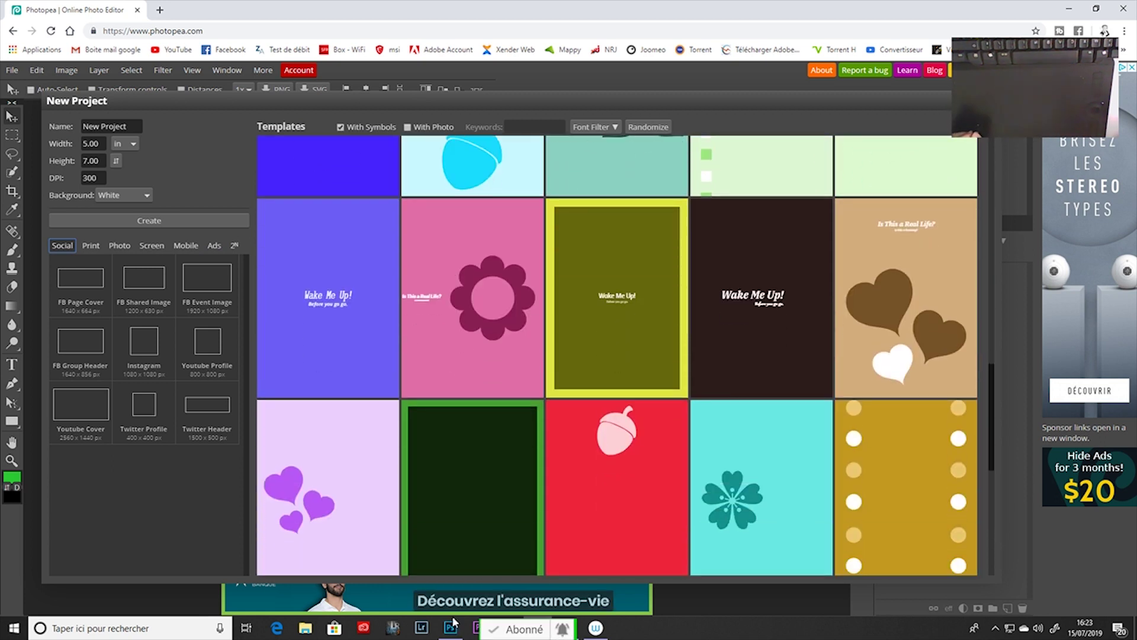
{"action": "scroll", "coordinate": [616, 355], "scroll_direction": "down", "scroll_amount": 6}
{"action": "scroll", "coordinate": [616, 355], "scroll_direction": "down", "scroll_amount": 5}
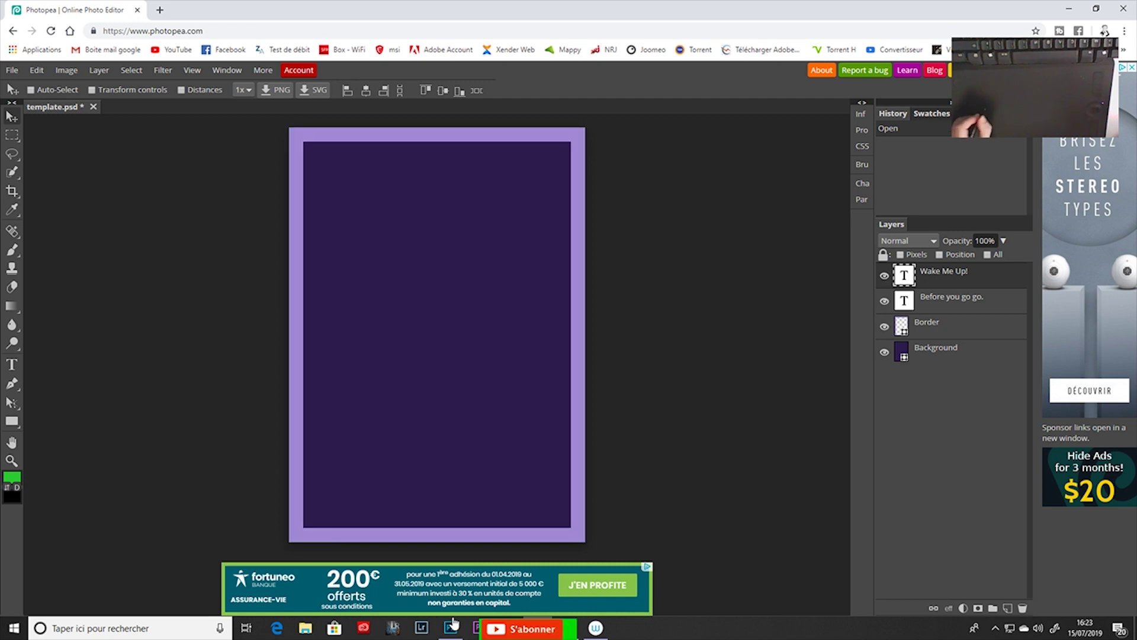
Step: Add a new layer and paint a green test scribble above the Wake Me Up! title
{"action": "key", "text": "t"}
{"action": "left_click", "coordinate": [363, 90]}
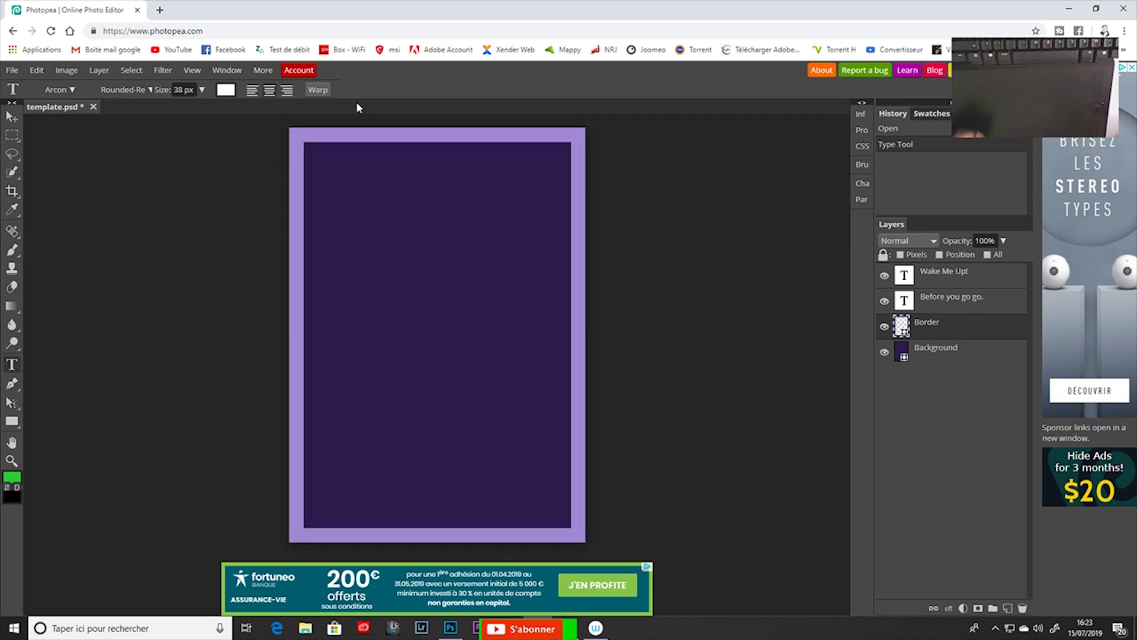
{"action": "key", "text": "ctrl+shift+n"}
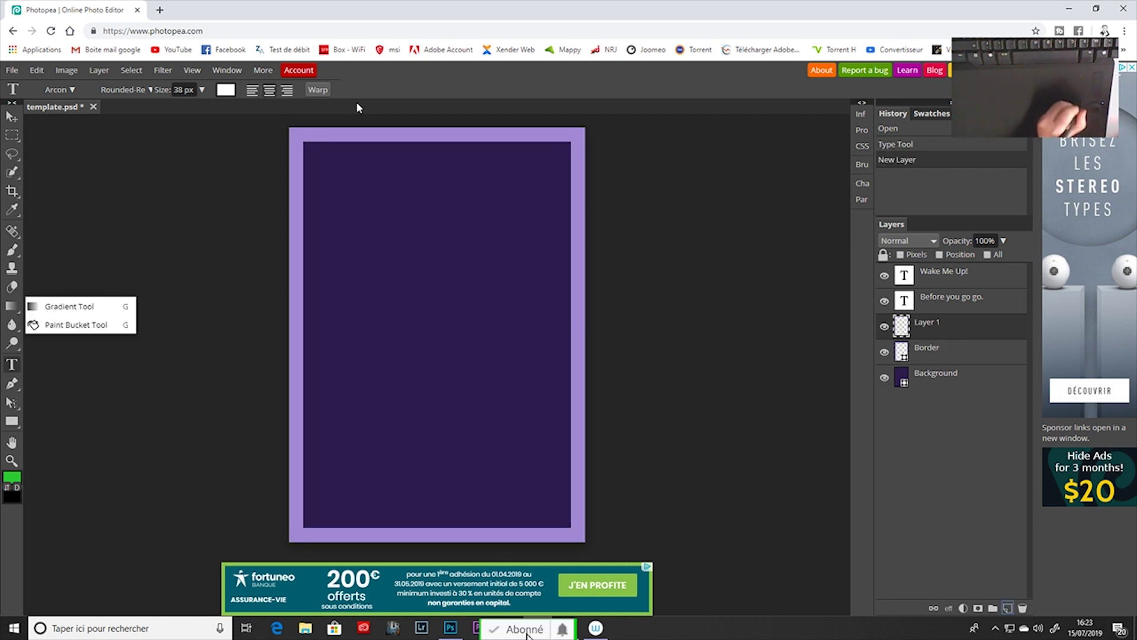
{"action": "left_click", "coordinate": [12, 249]}
{"action": "left_click_drag", "start_coordinate": [405, 242], "coordinate": [529, 289]}
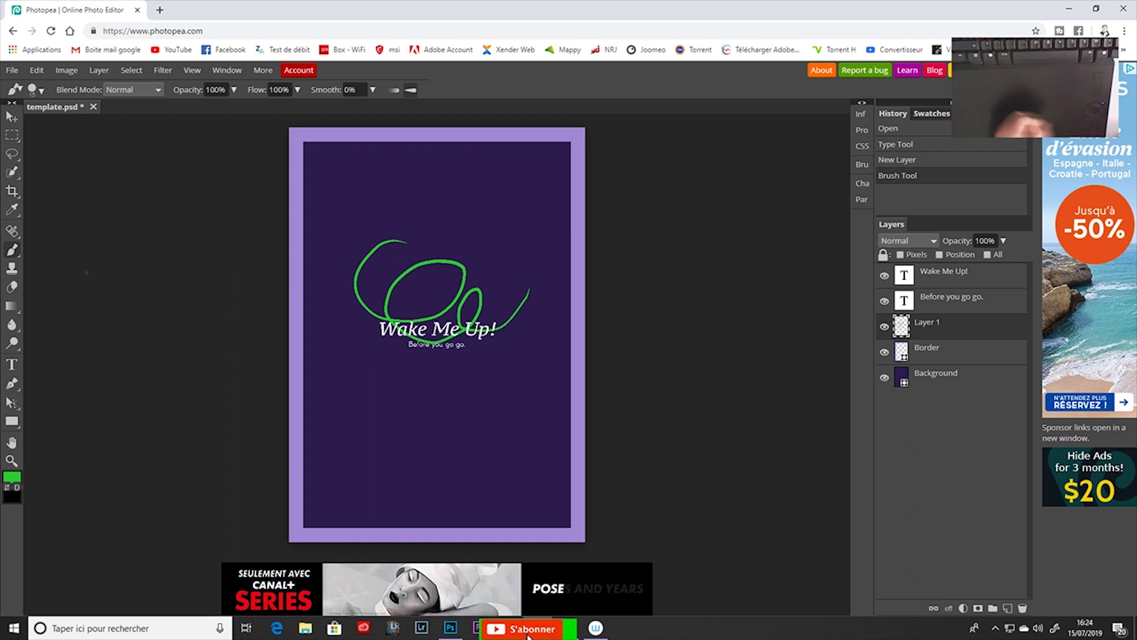
Step: Check the colour sampling tool variants, then close template.psd without saving
{"action": "right_click", "coordinate": [12, 209]}
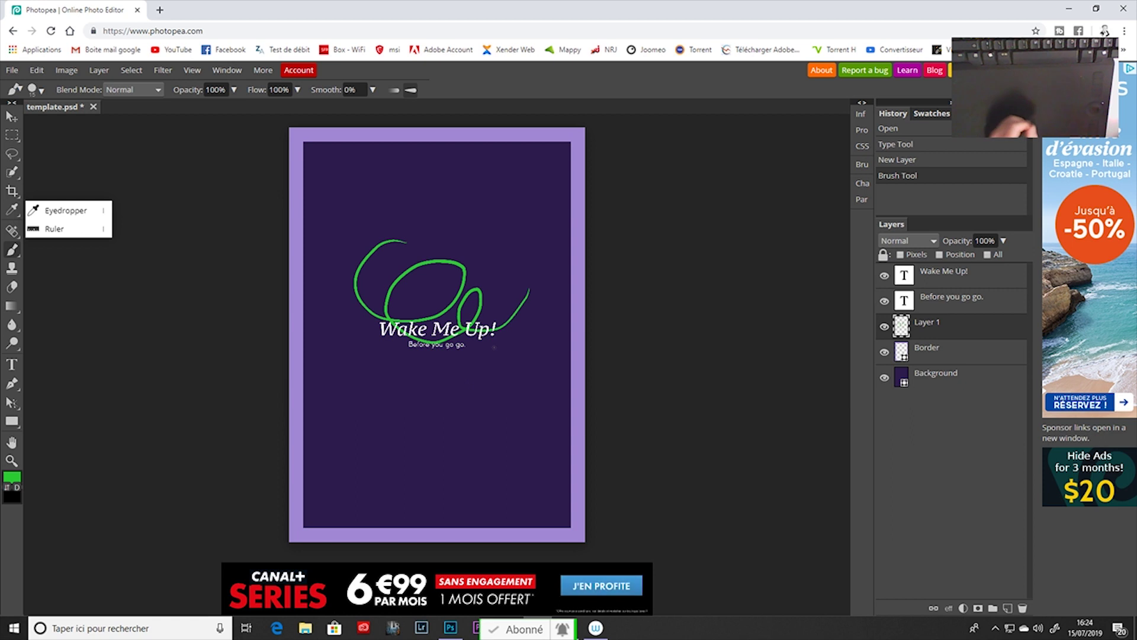
{"action": "right_click", "coordinate": [12, 135]}
{"action": "left_click", "coordinate": [357, 103]}
{"action": "key", "text": "F5"}
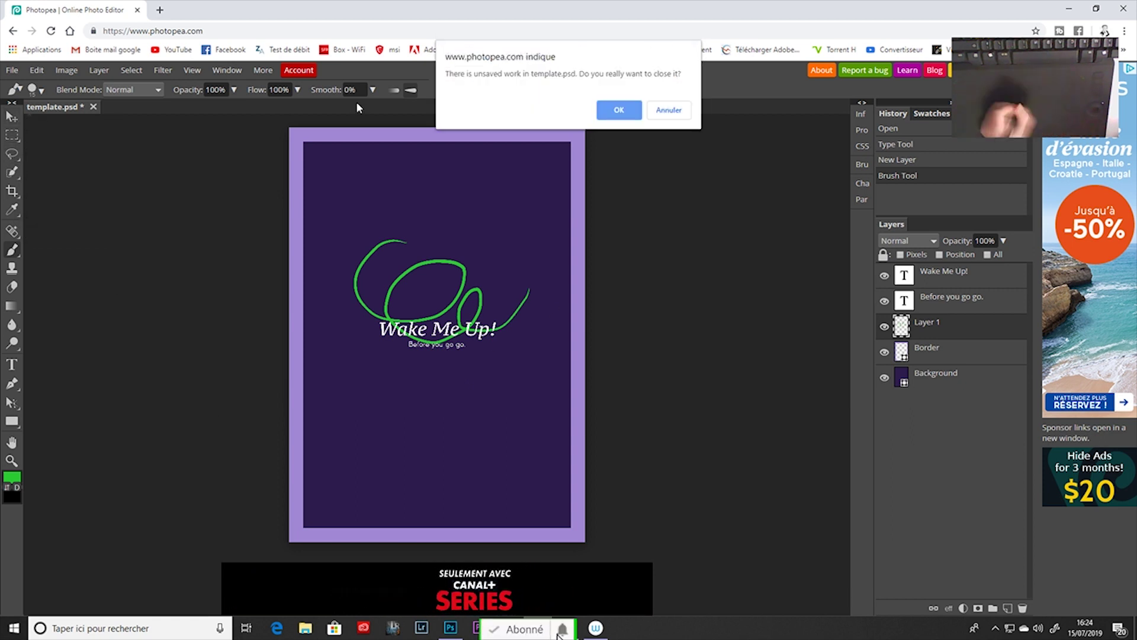
{"action": "key", "text": "Return"}
Step: Check the lasso and pen variants, then browse the computer via File > Open
{"action": "key", "text": "l"}
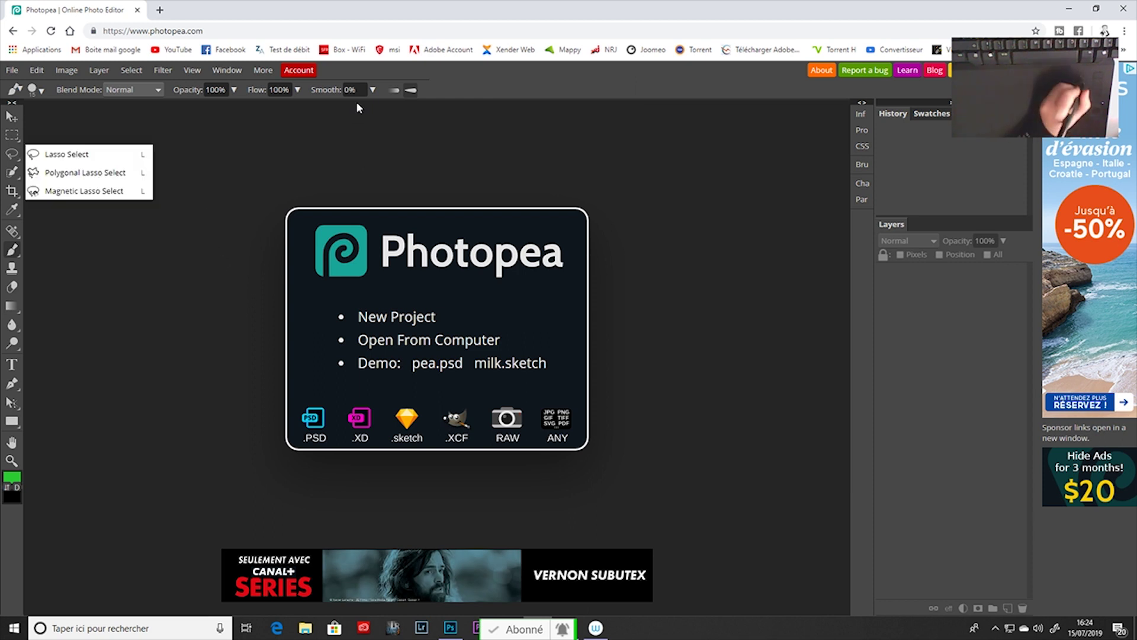
{"action": "key", "text": "p"}
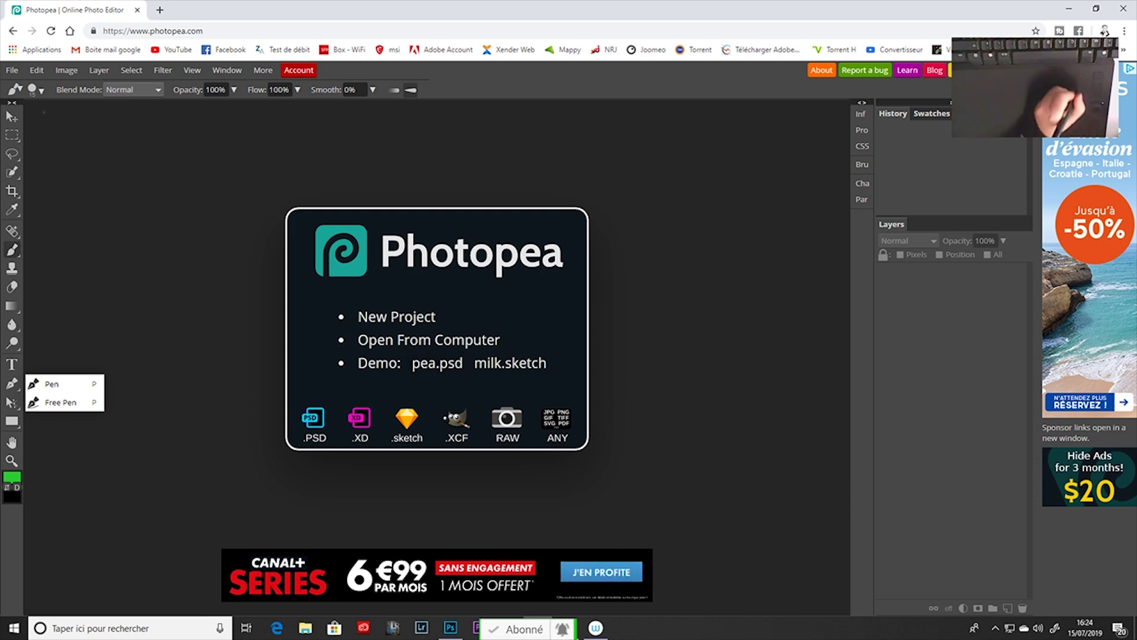
{"action": "left_click", "coordinate": [12, 70]}
{"action": "left_click", "coordinate": [33, 104]}
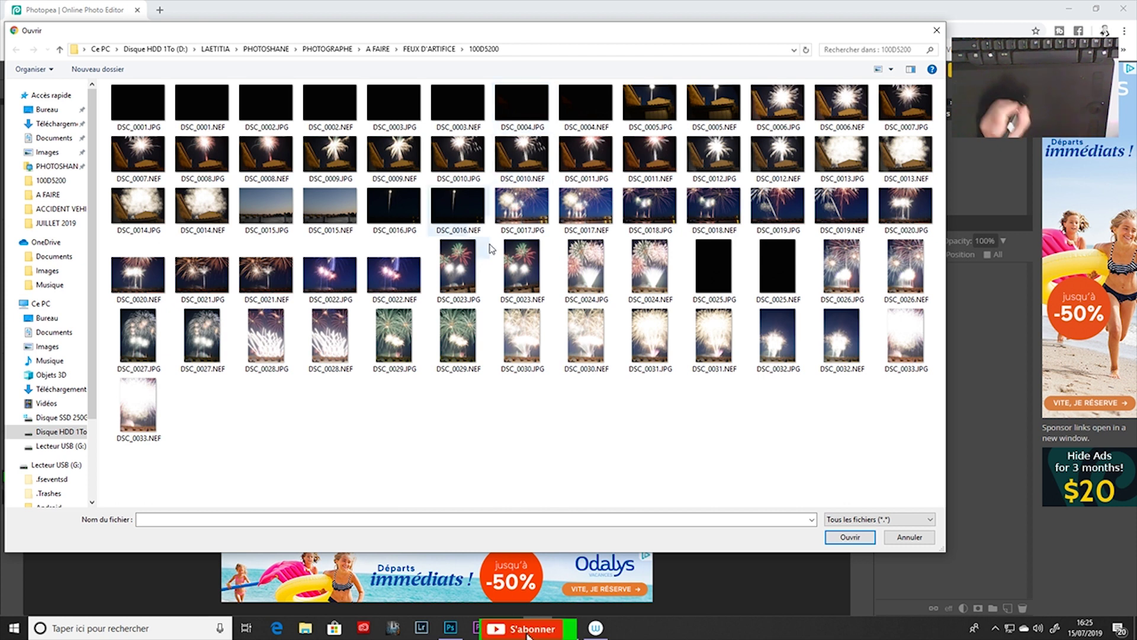
Step: Open the raw fireworks photo DSC_0017.NEF
{"action": "left_click", "coordinate": [586, 208]}
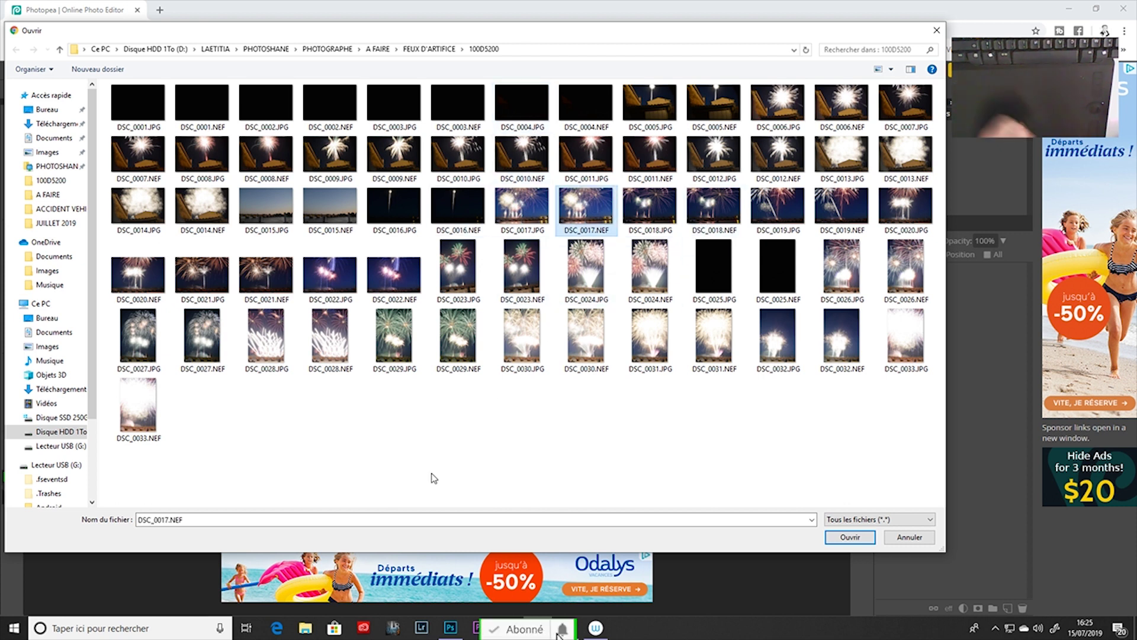
{"action": "left_click", "coordinate": [850, 536]}
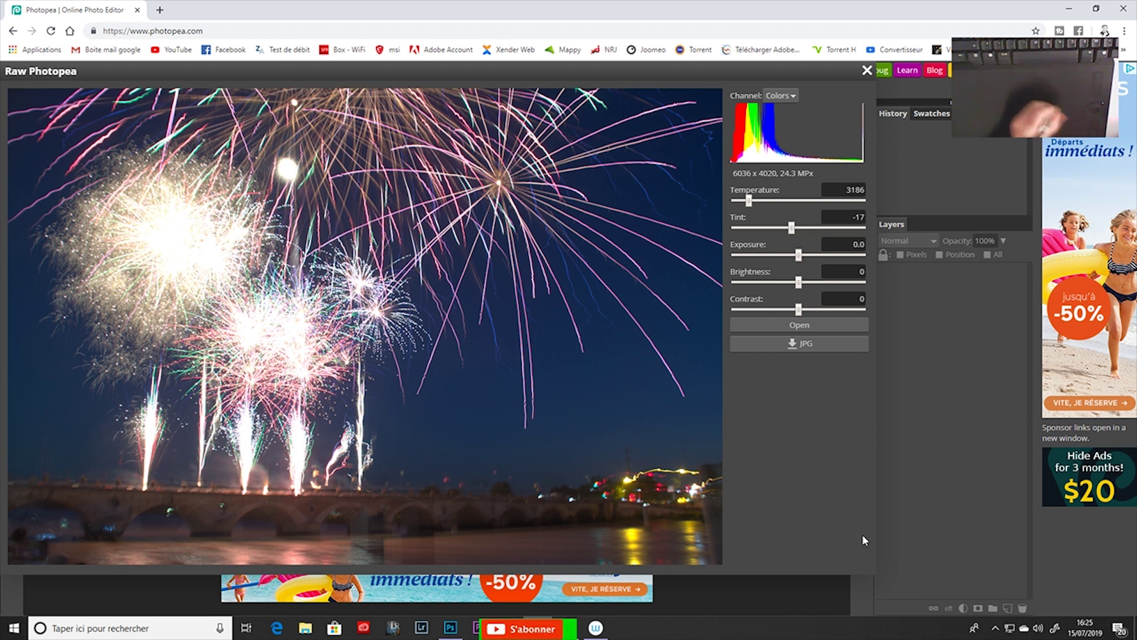
Step: Cool the temperature to about 2990 and lower exposure to -0.3
{"action": "left_click_drag", "start_coordinate": [748, 200], "coordinate": [740, 200]}
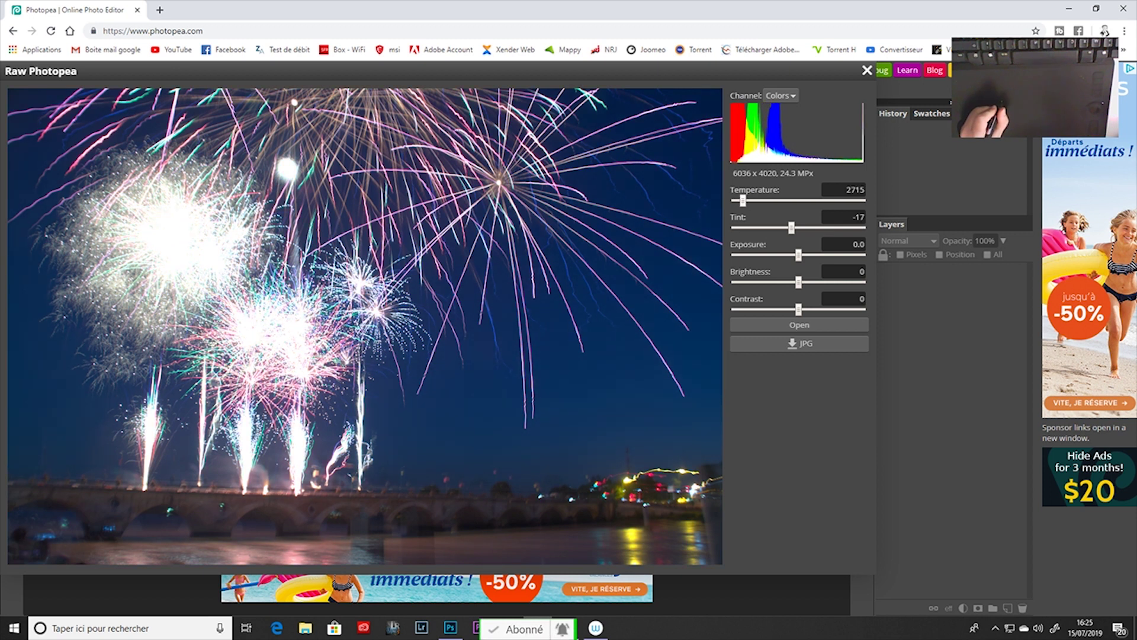
{"action": "mouse_move", "coordinate": [798, 255]}
{"action": "left_mouse_down"}
{"action": "mouse_move", "coordinate": [790, 282]}
{"action": "mouse_move", "coordinate": [804, 309]}
{"action": "left_mouse_up"}
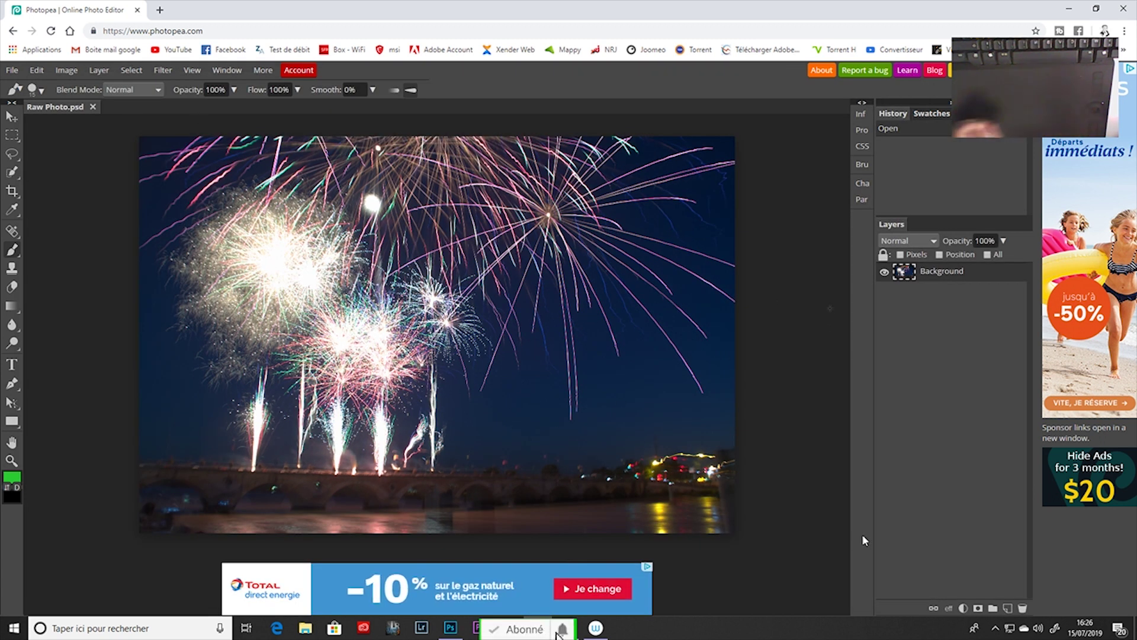
Step: Open raw photo DSC_0021.NEF, then pick another fireworks image from the 100D5200 folder
{"action": "key", "text": "alt+f"}
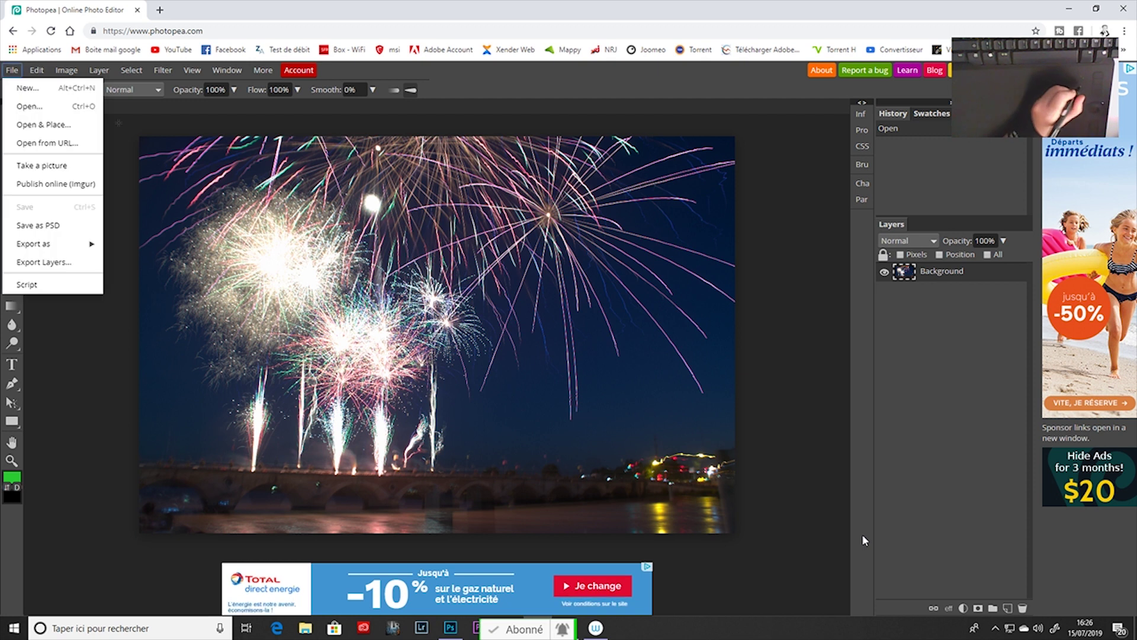
{"action": "key", "text": "Escape"}
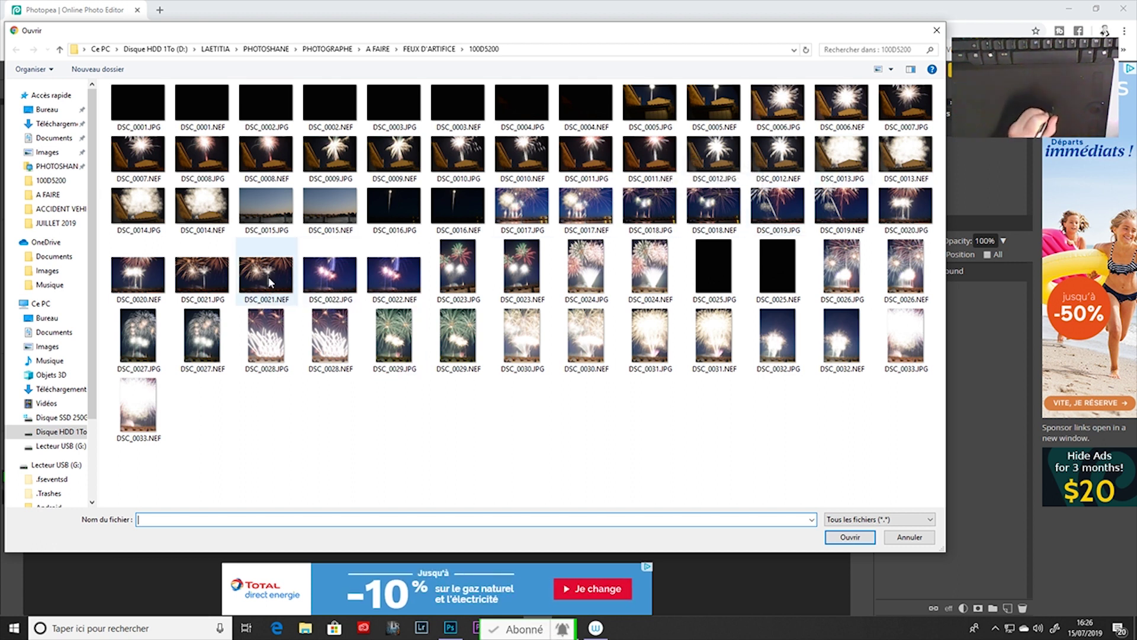
{"action": "left_click", "coordinate": [266, 272]}
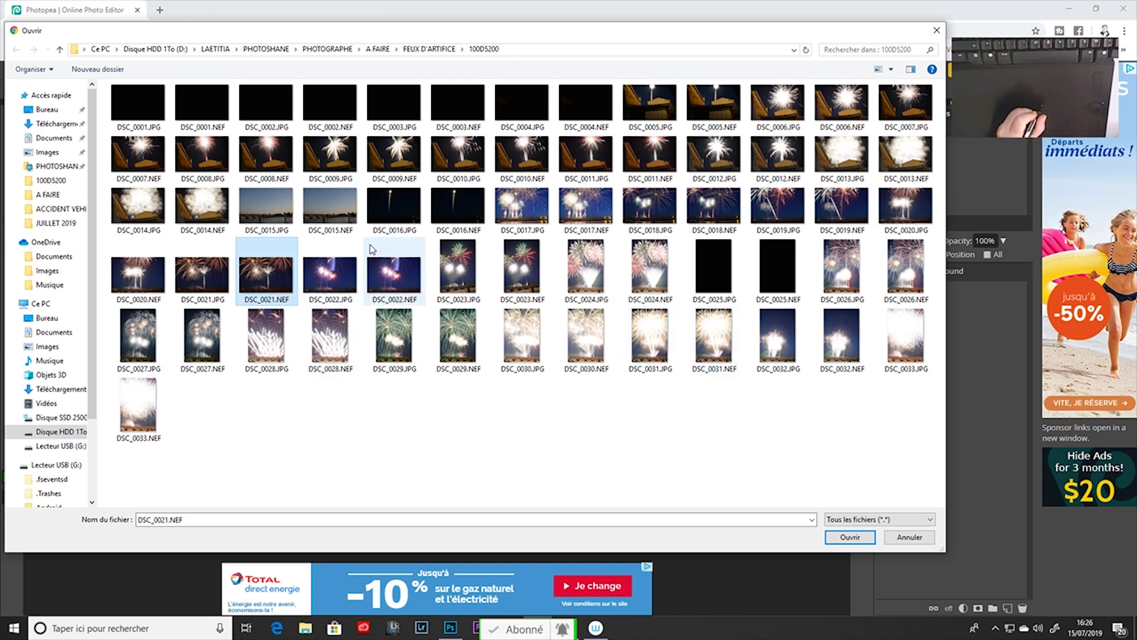
{"action": "left_click", "coordinate": [849, 537]}
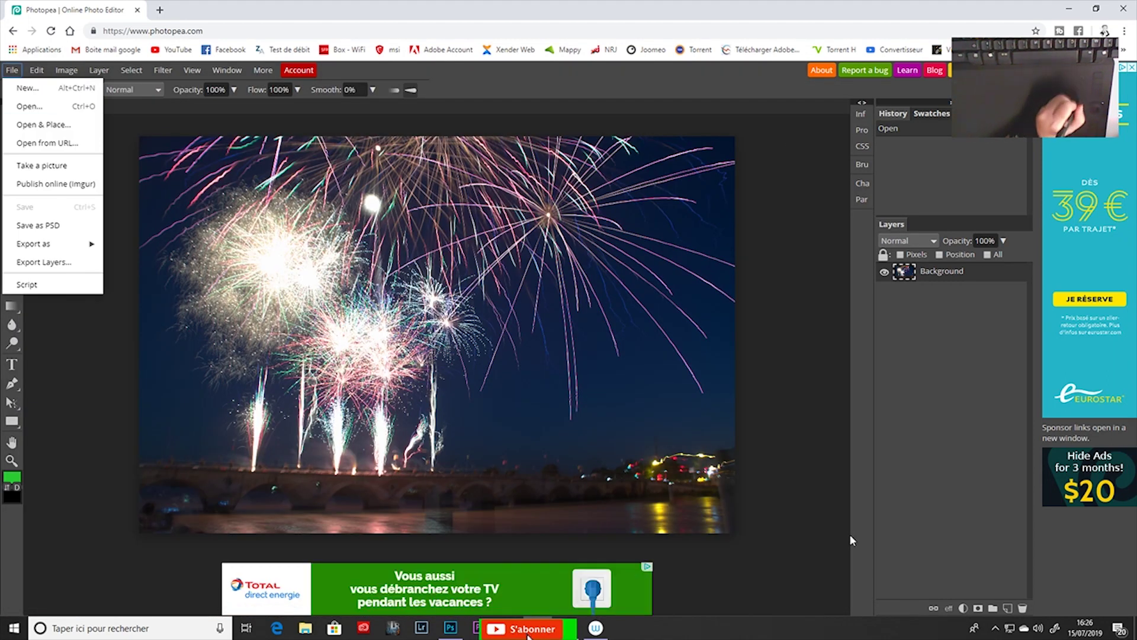
{"action": "key", "text": "Return"}
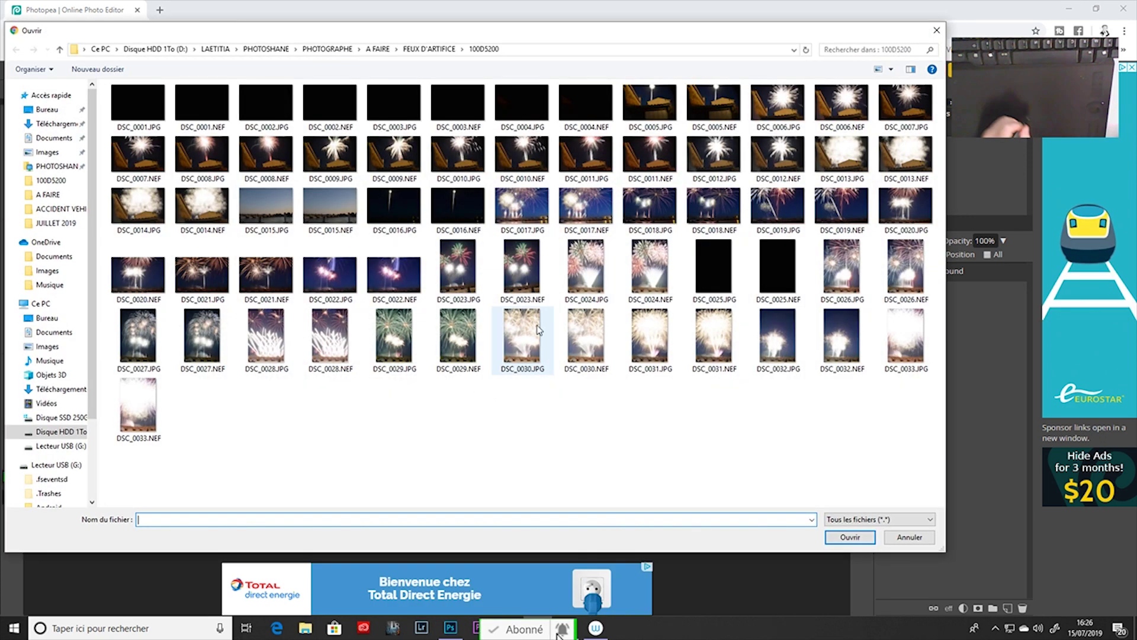
{"action": "double_click", "coordinate": [370, 320]}
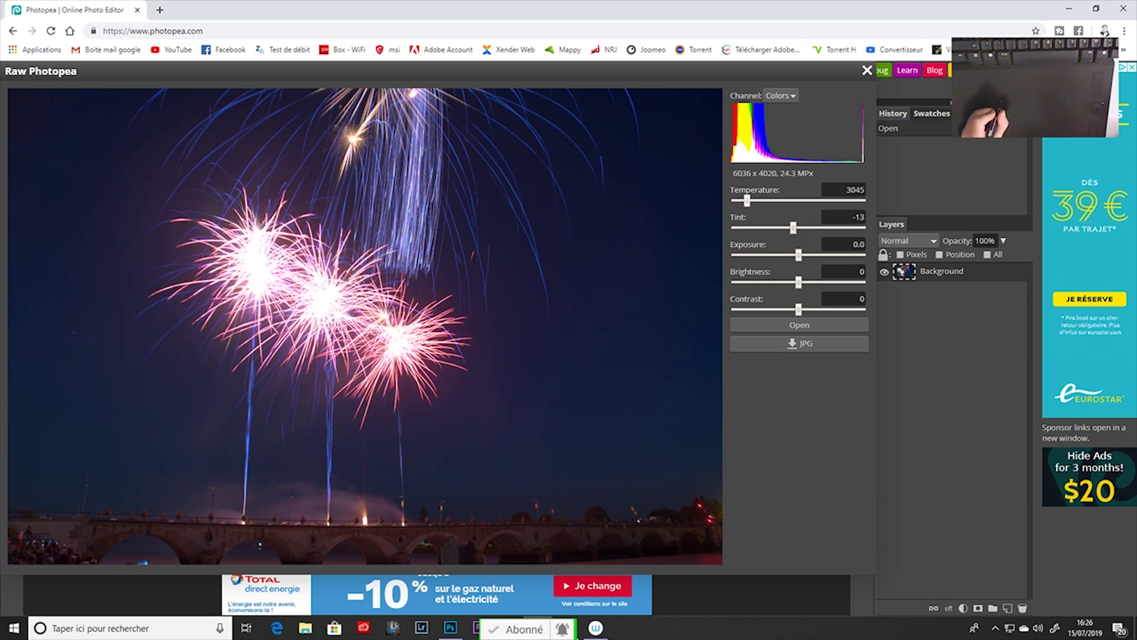
Step: Tune the pink fireworks to Temperature 3100, Exposure -0.2 and Brightness 12
{"action": "left_click_drag", "start_coordinate": [744, 200], "coordinate": [734, 200]}
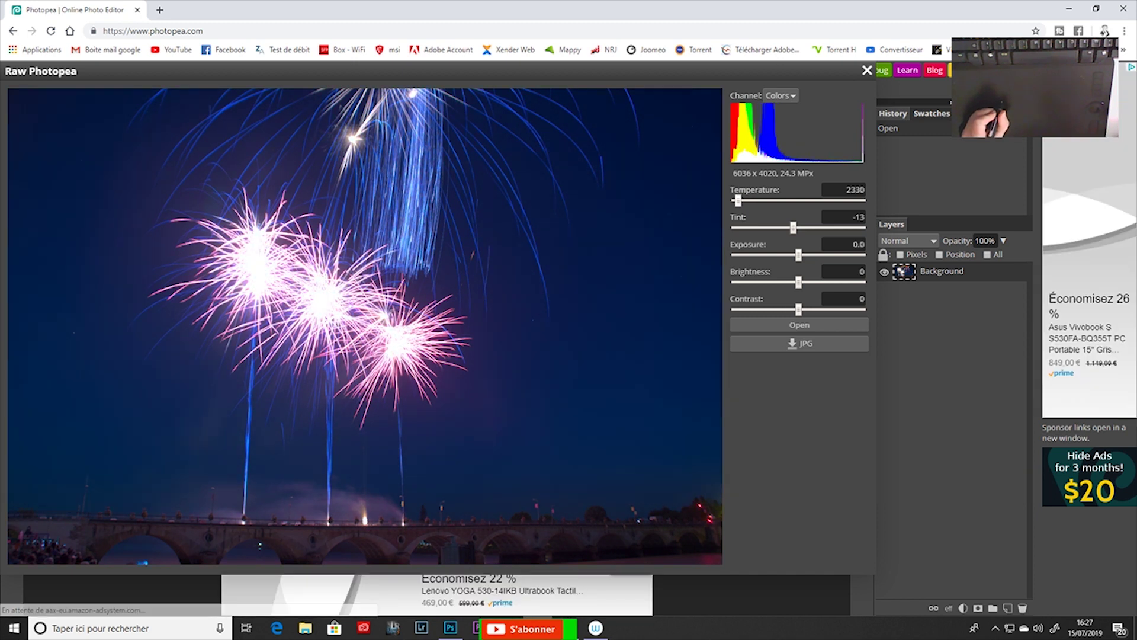
{"action": "mouse_move", "coordinate": [735, 200]}
{"action": "left_mouse_down"}
{"action": "mouse_move", "coordinate": [830, 200]}
{"action": "mouse_move", "coordinate": [738, 200]}
{"action": "left_mouse_up"}
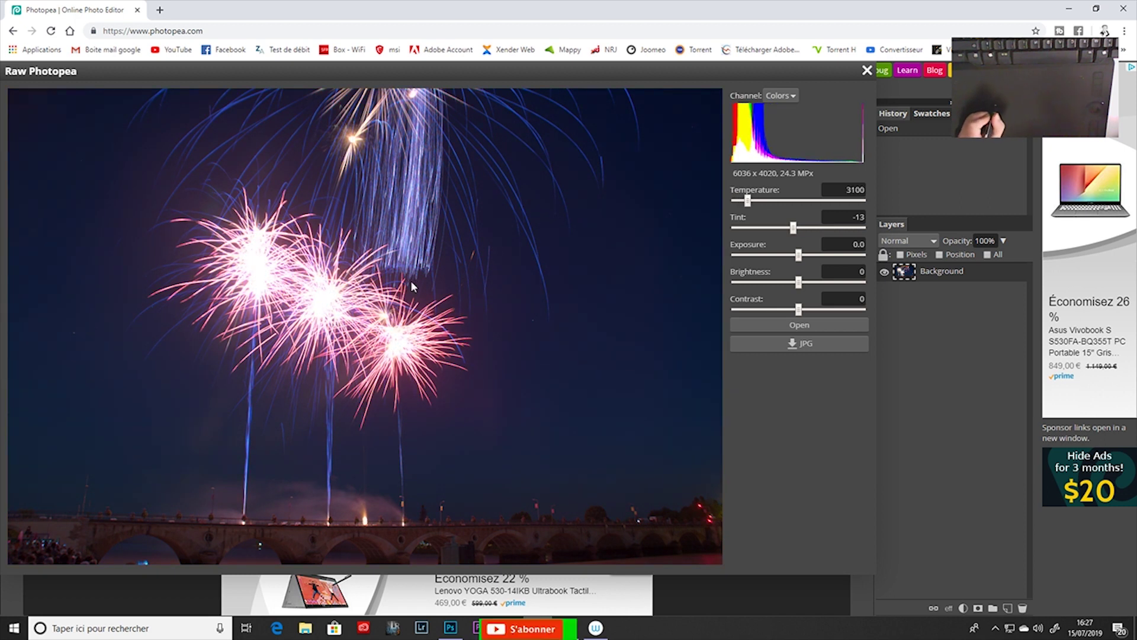
{"action": "left_click_drag", "start_coordinate": [798, 254], "coordinate": [783, 254]}
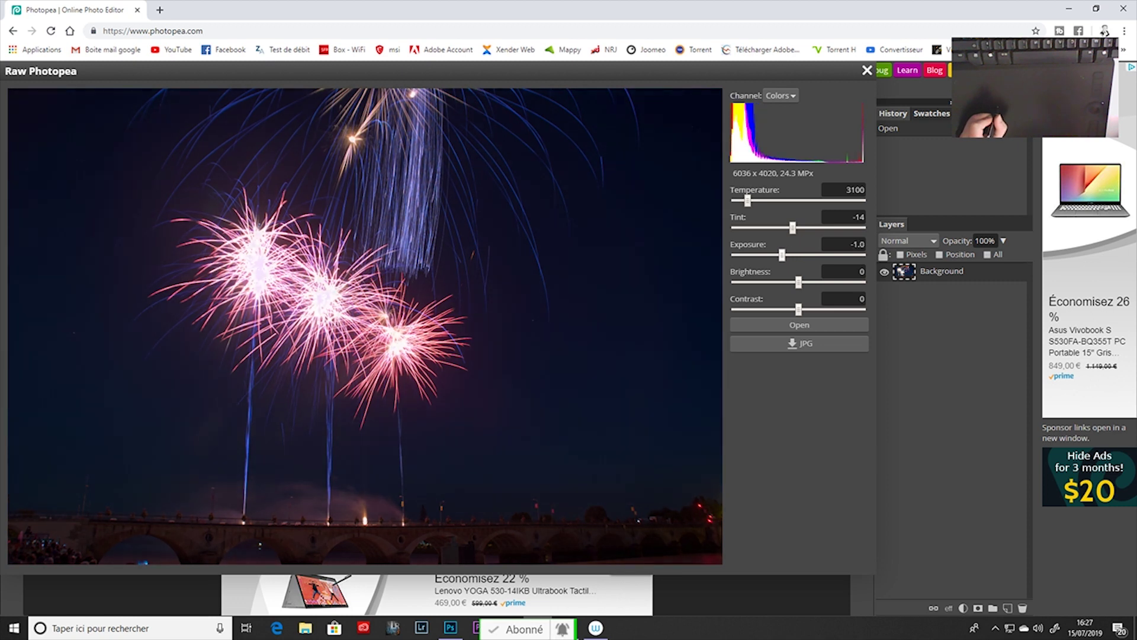
{"action": "left_click_drag", "start_coordinate": [782, 254], "coordinate": [795, 255]}
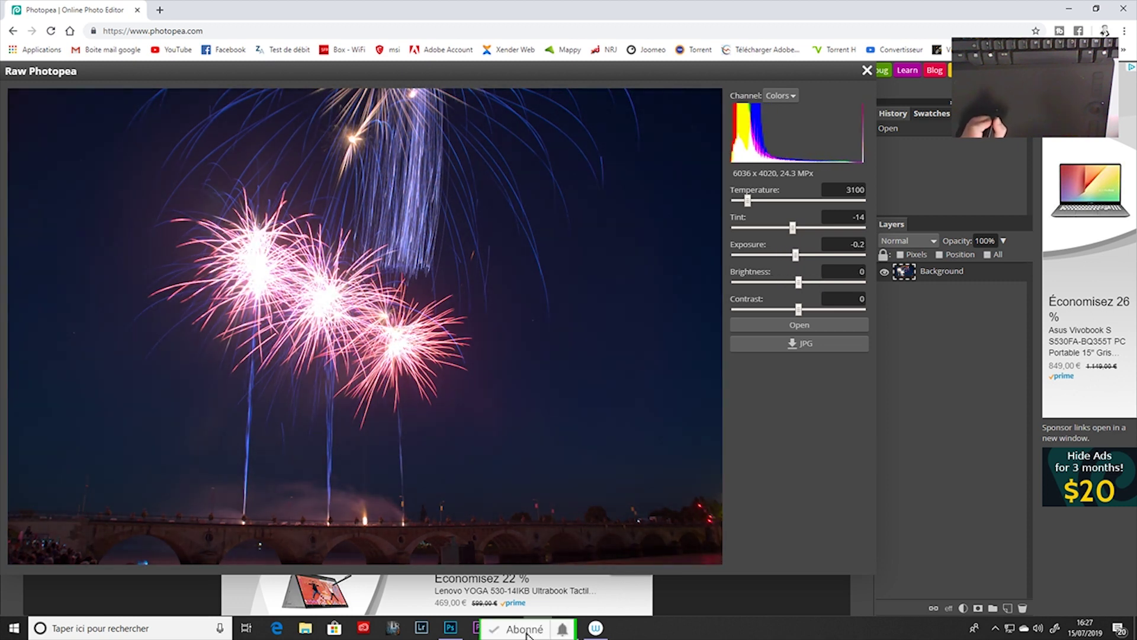
{"action": "left_click_drag", "start_coordinate": [798, 282], "coordinate": [818, 309]}
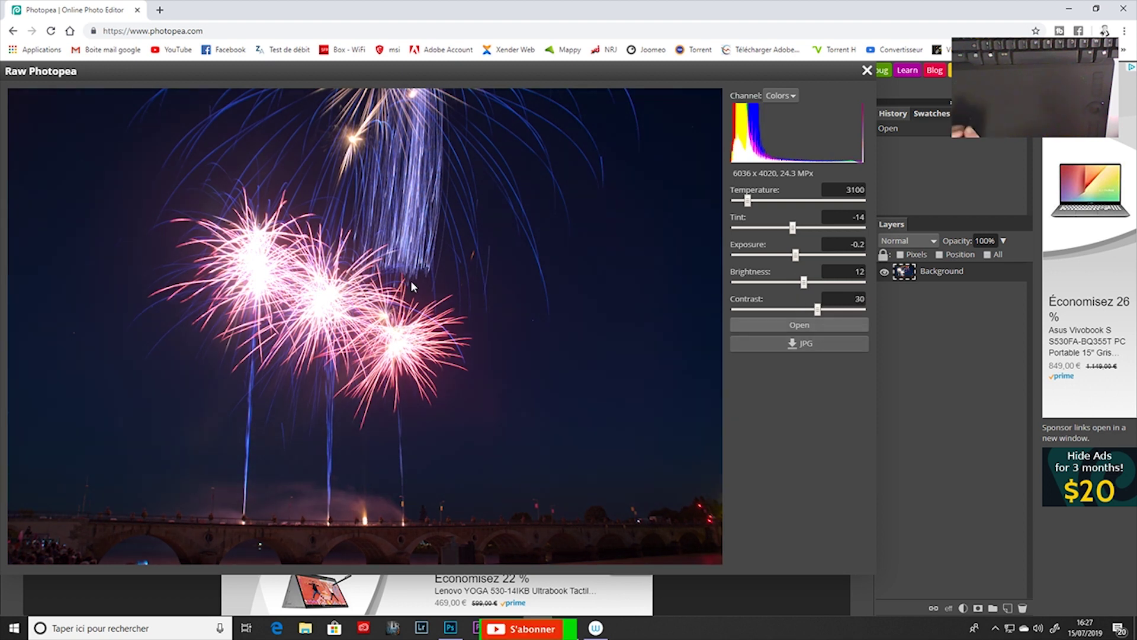
Step: Open the developed purple-pink fireworks photo and compare it with the multicolour fireworks document
{"action": "key", "text": "Return"}
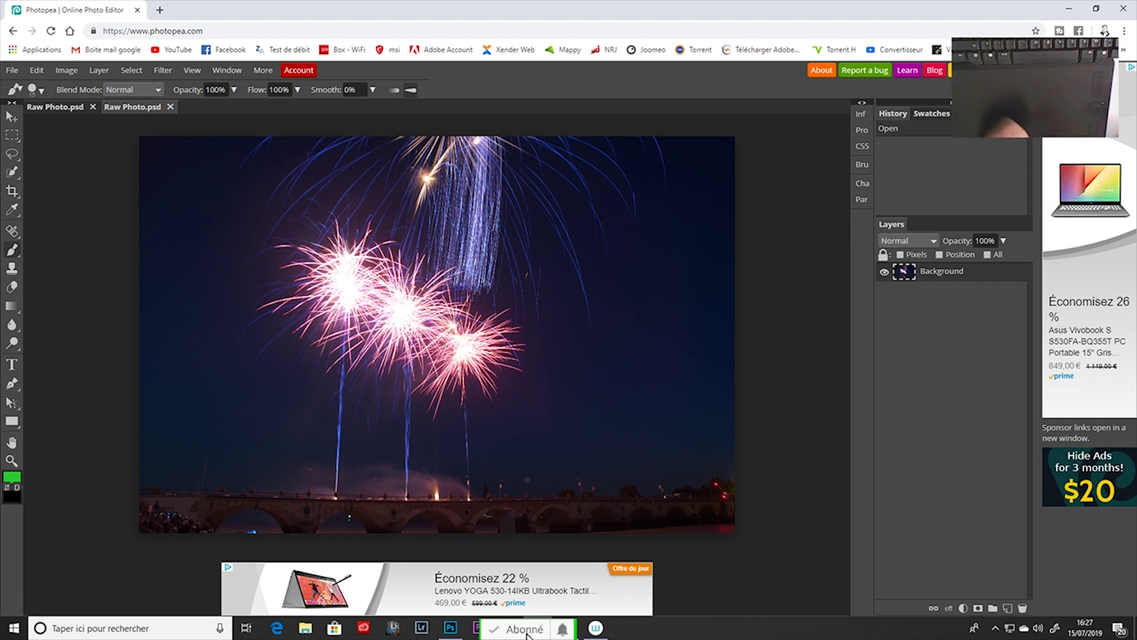
{"action": "left_click", "coordinate": [57, 107]}
{"action": "left_click", "coordinate": [133, 107]}
{"action": "left_click", "coordinate": [56, 107]}
{"action": "left_click", "coordinate": [133, 108]}
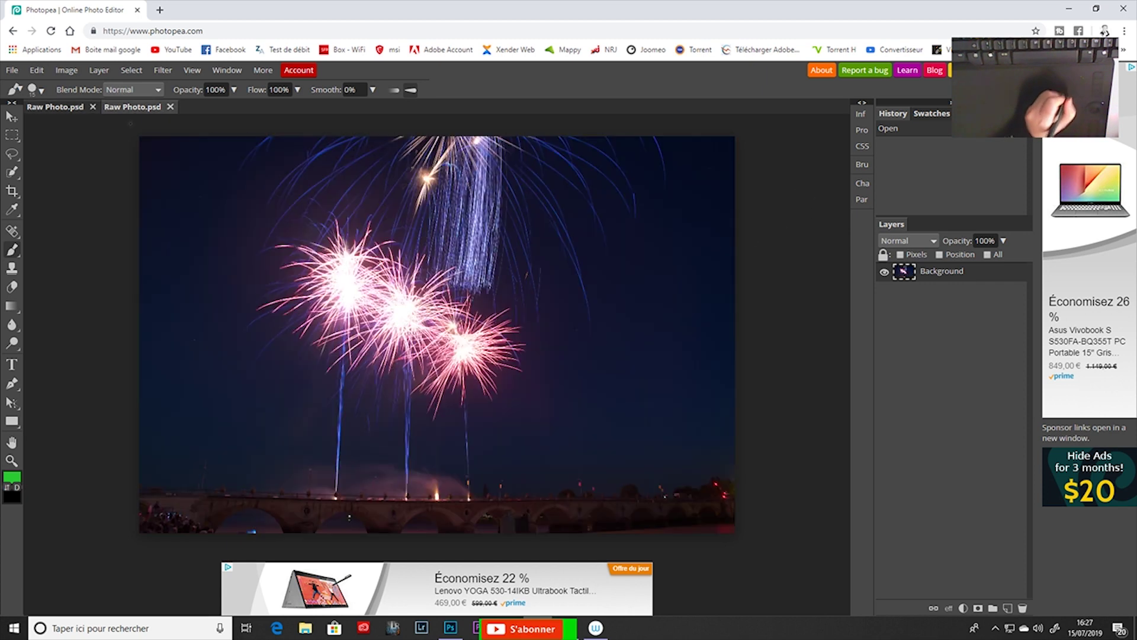
{"action": "left_click", "coordinate": [56, 107]}
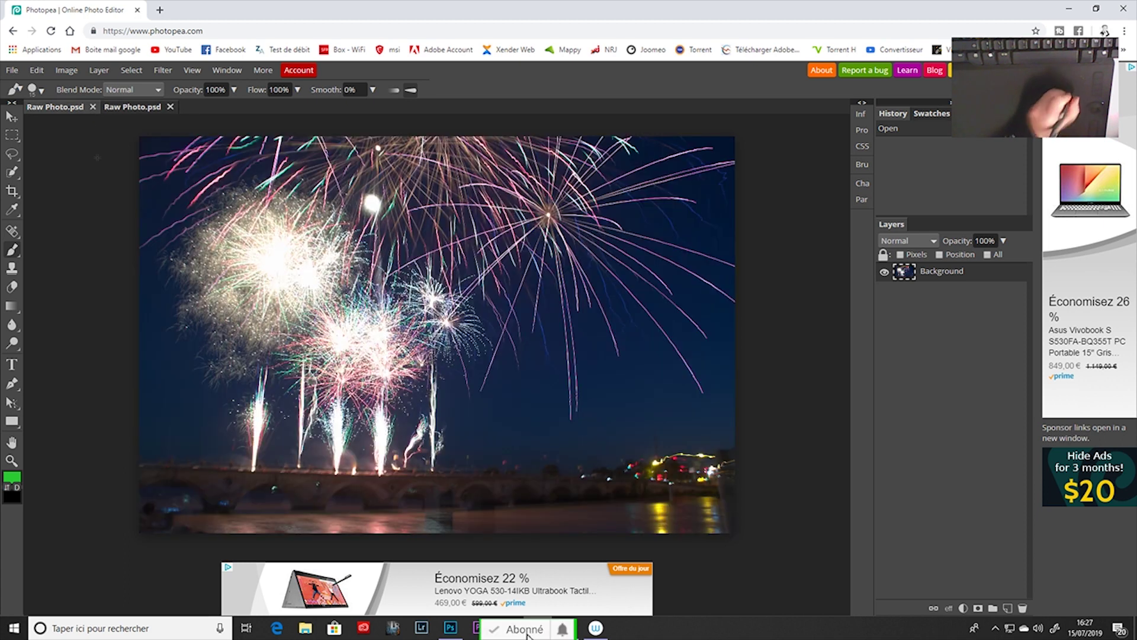
{"action": "left_click", "coordinate": [132, 107]}
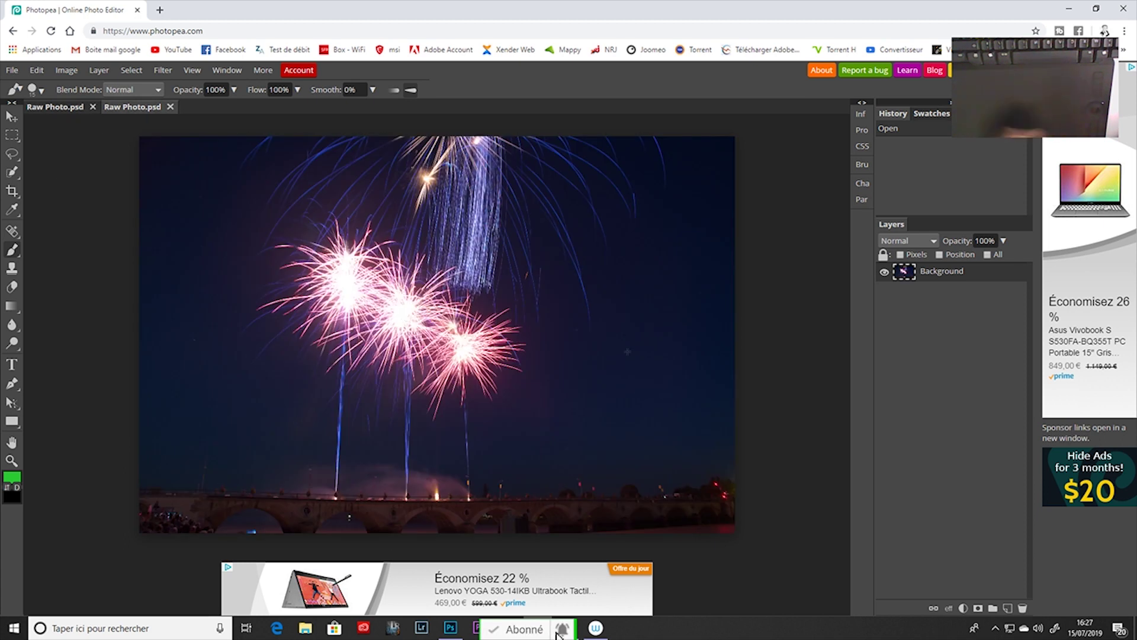
Step: Zoom into the multicolour fireworks and enclose them in a Polygonal Lasso selection
{"action": "left_click", "coordinate": [12, 460]}
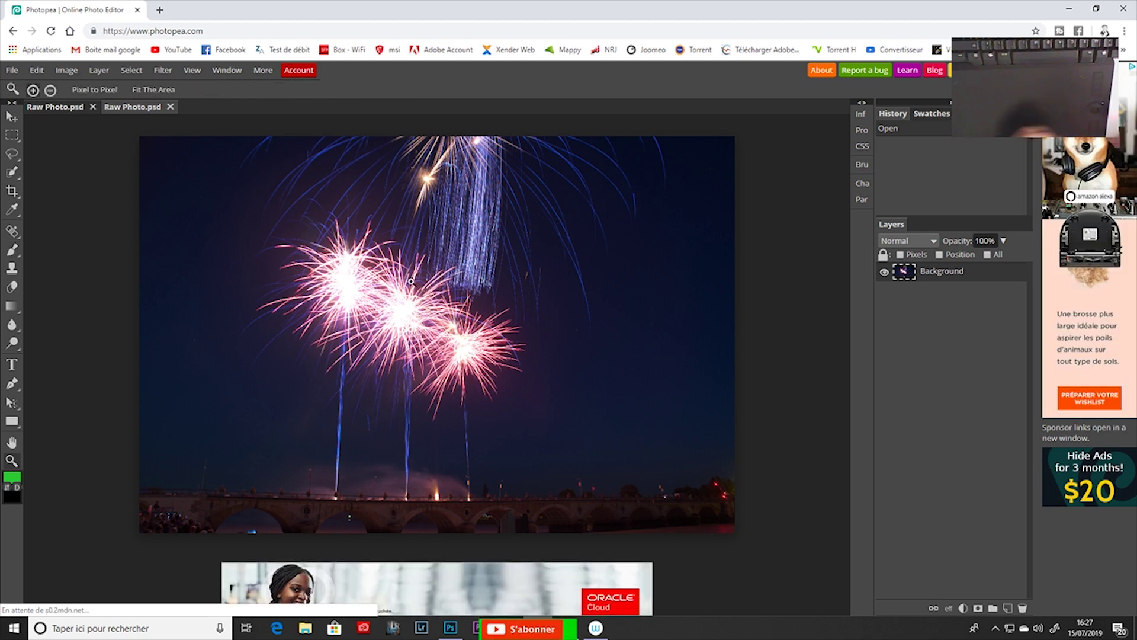
{"action": "left_click", "coordinate": [411, 281]}
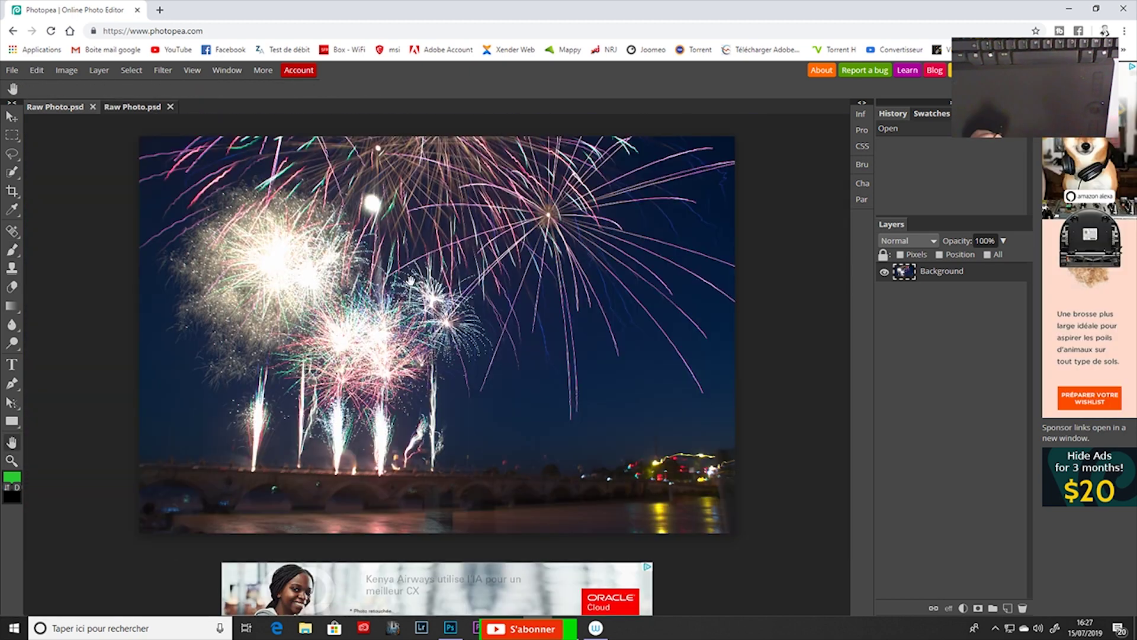
{"action": "left_click", "coordinate": [411, 282]}
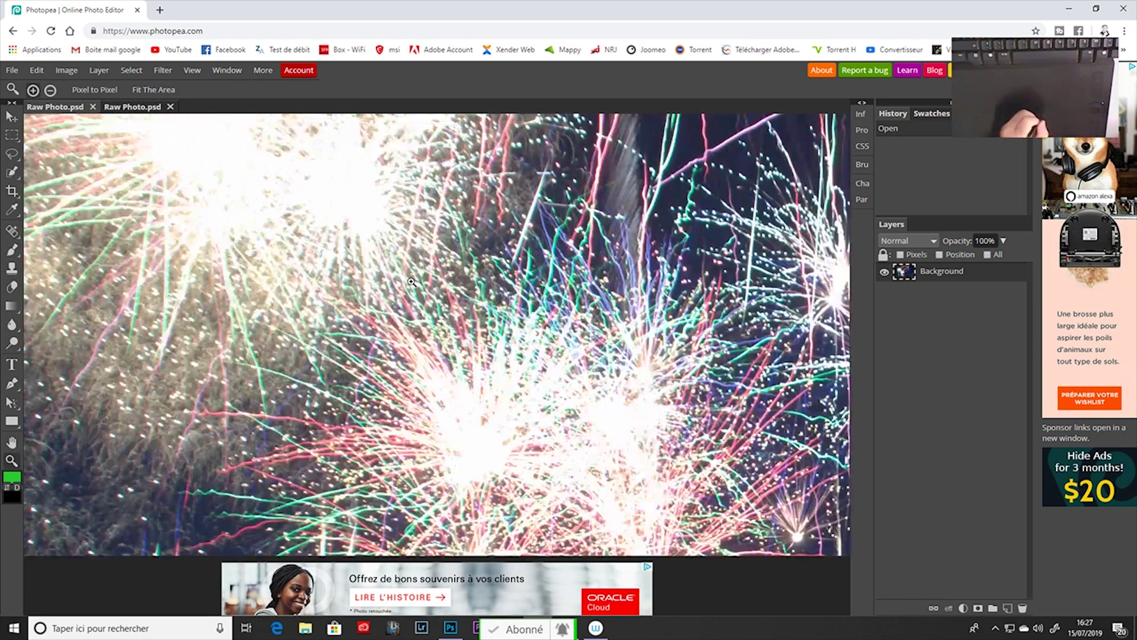
{"action": "left_click", "coordinate": [411, 281], "text": "alt"}
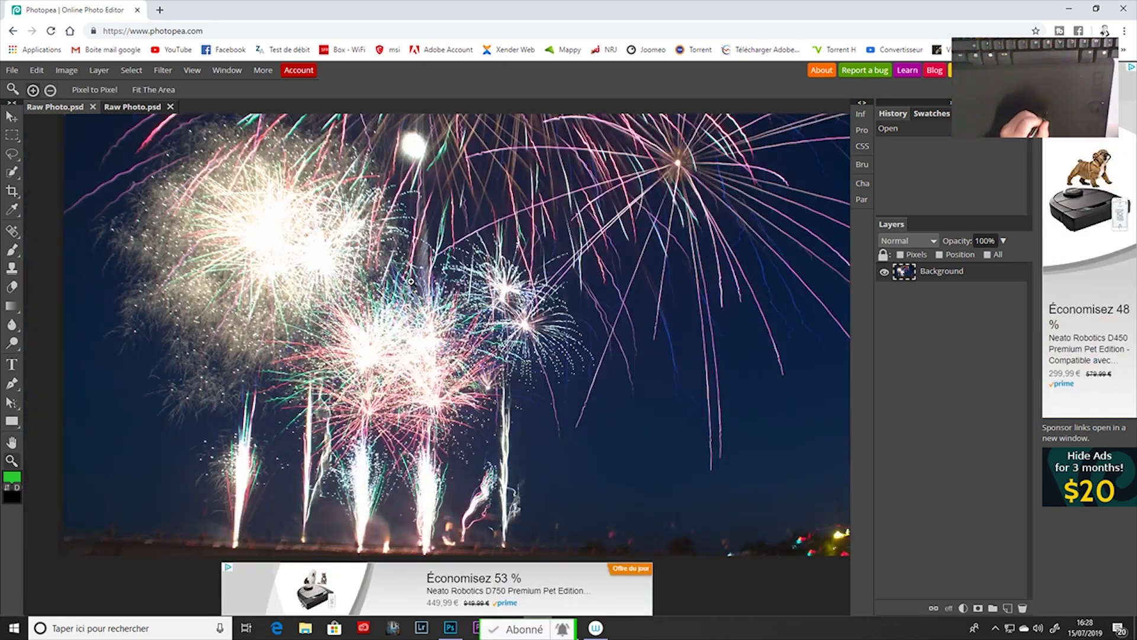
{"action": "left_click", "coordinate": [12, 117]}
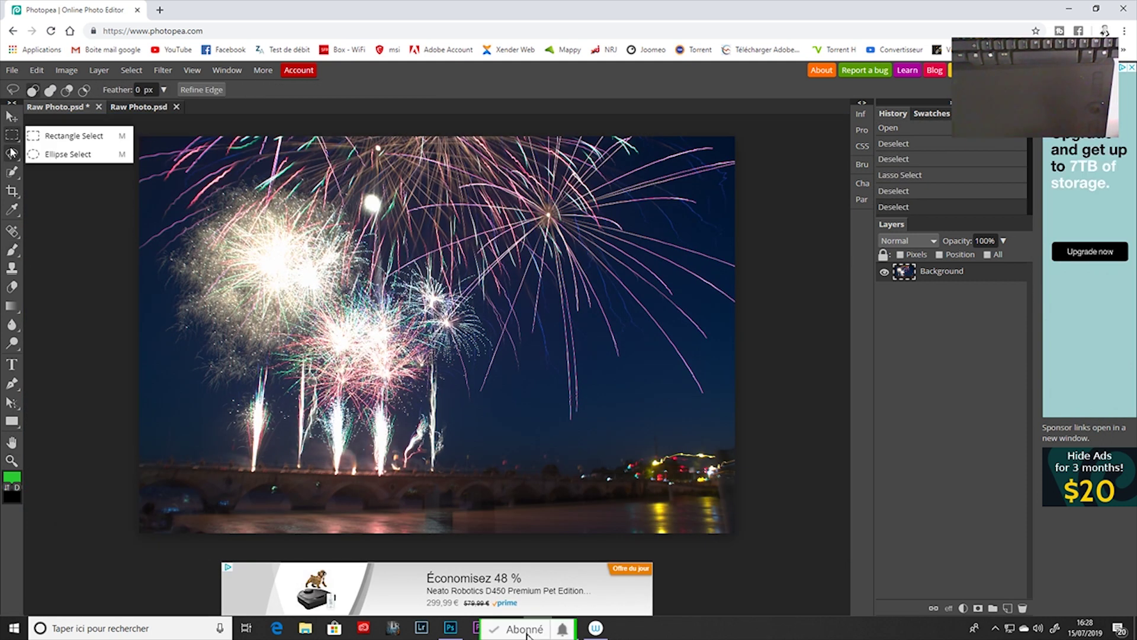
{"action": "left_click", "coordinate": [83, 172]}
{"action": "double_click", "coordinate": [133, 159]}
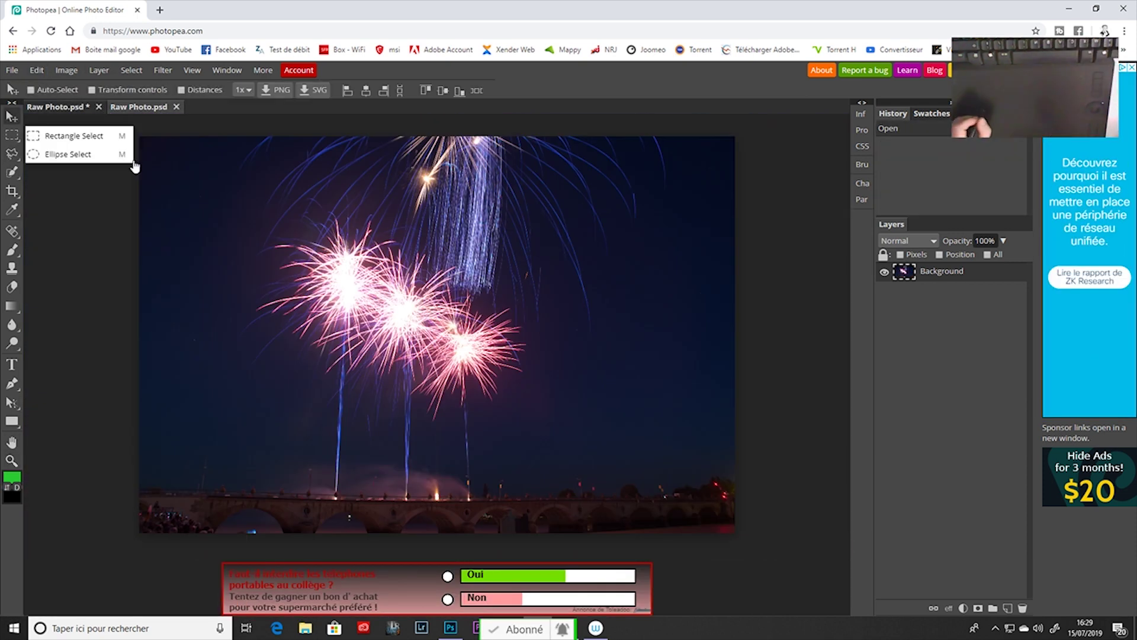
Step: Move pasted Layer 1 upward, preview it at 35% opacity, then restore 100% with Lighten blending
{"action": "left_click_drag", "start_coordinate": [135, 167], "coordinate": [139, 89]}
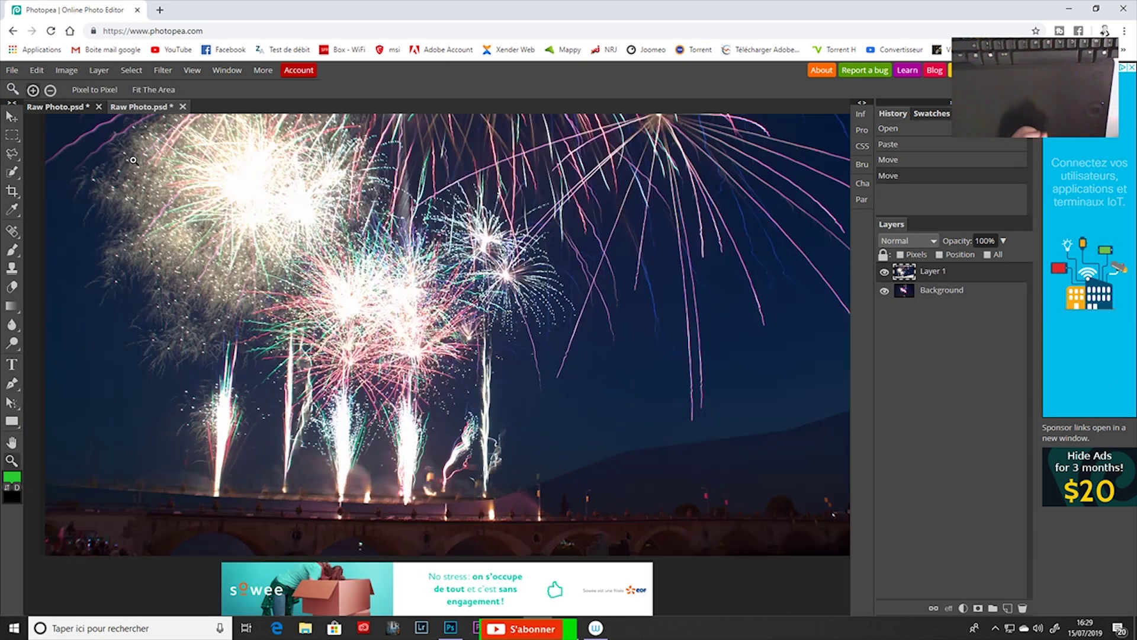
{"action": "key", "text": "3"}
{"action": "key", "text": "5"}
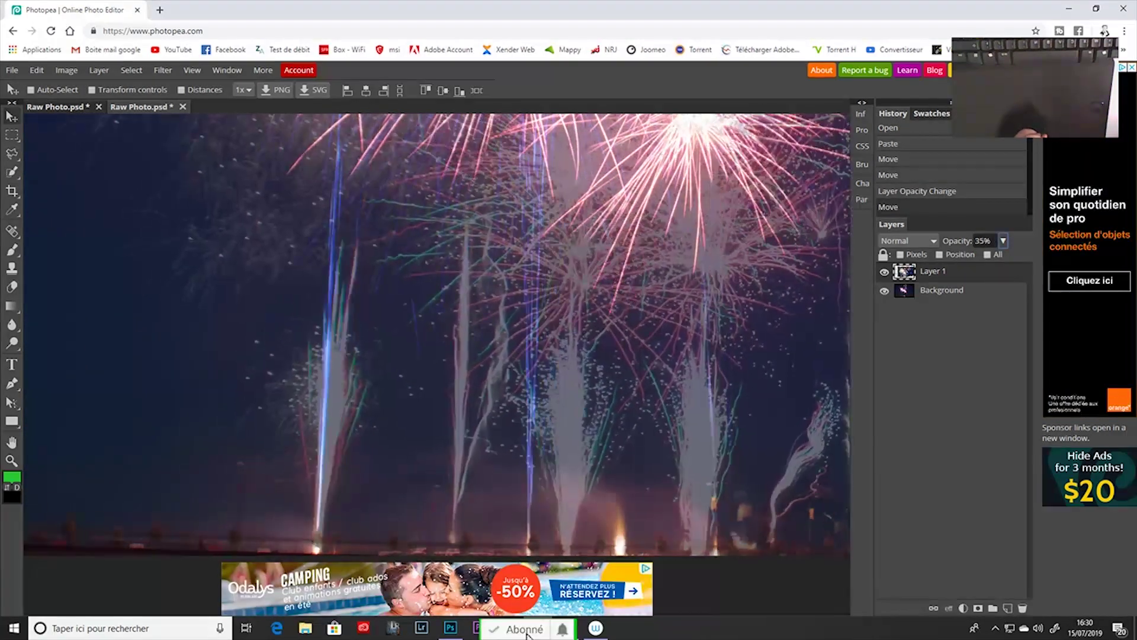
{"action": "key", "text": "0"}
{"action": "key", "text": "shift+alt+g"}
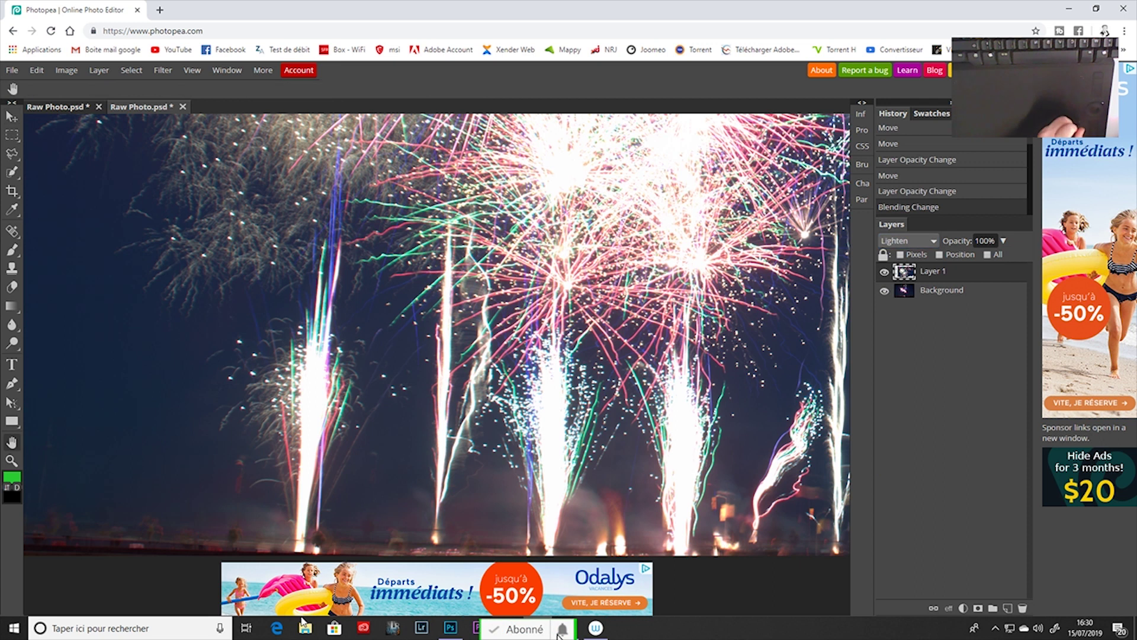
{"action": "key", "text": "z"}
{"action": "key", "text": "ctrl+minus"}
{"action": "key", "text": "ctrl+minus"}
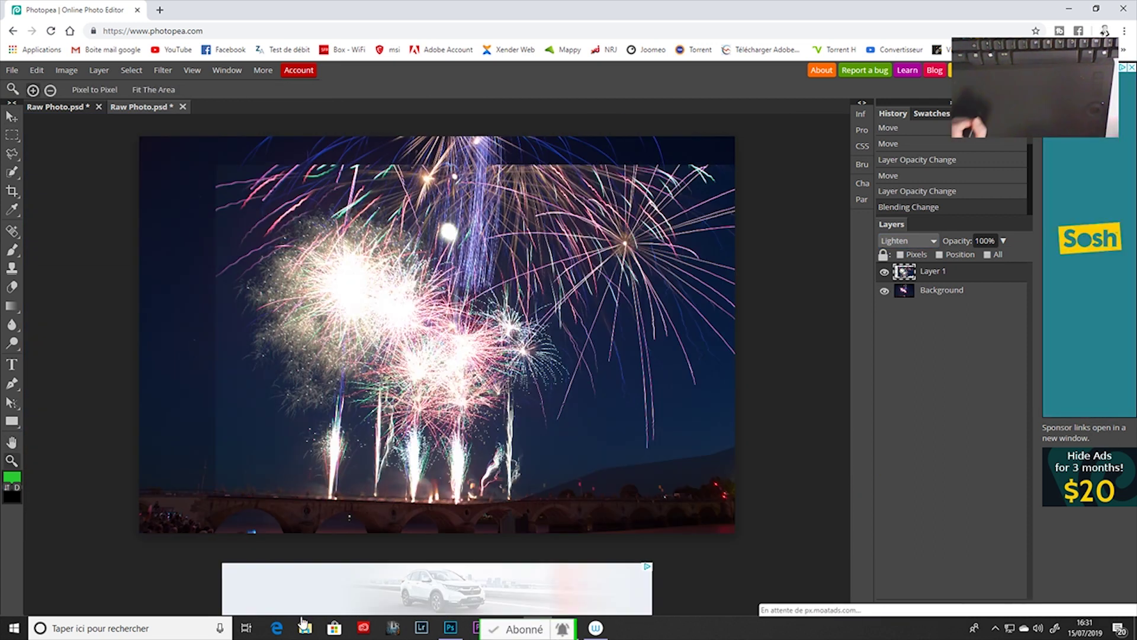
{"action": "key", "text": "e"}
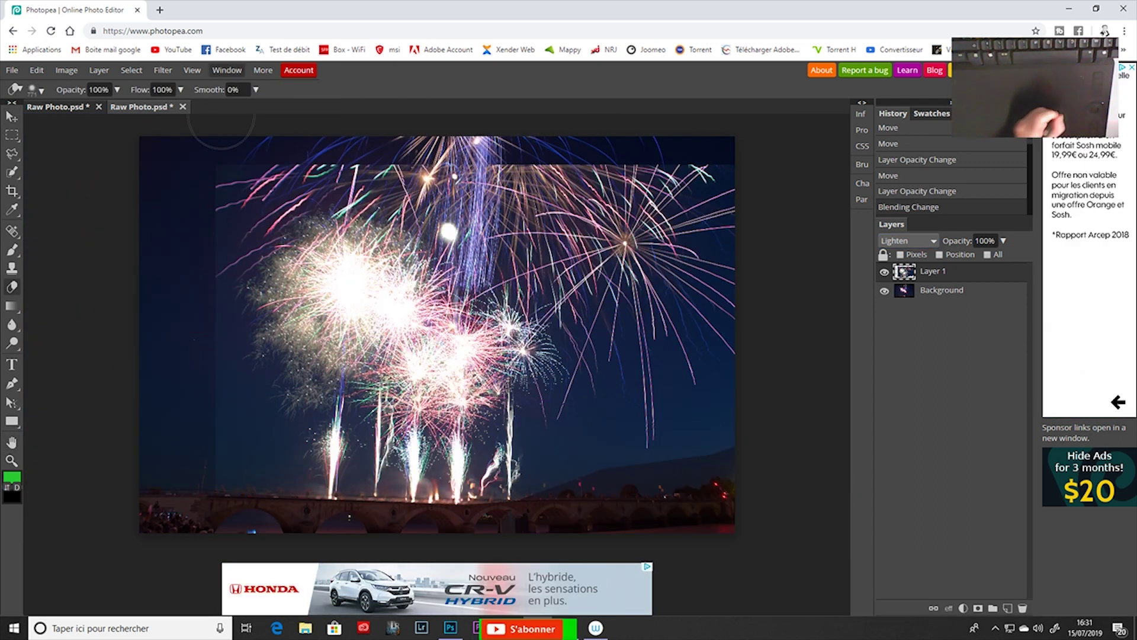
Step: Erase Layer 1's dark sky areas with the Eraser, setting its flow to 39%
{"action": "left_click_drag", "start_coordinate": [177, 231], "coordinate": [190, 246]}
{"action": "left_click", "coordinate": [178, 359]}
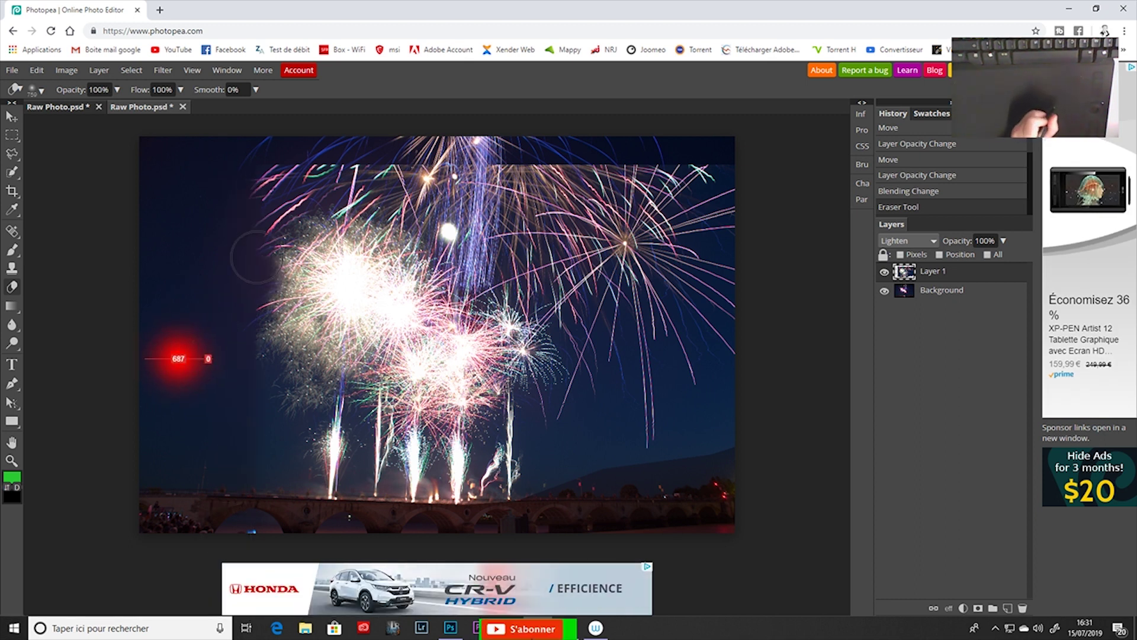
{"action": "left_click", "coordinate": [299, 377]}
{"action": "left_click", "coordinate": [240, 483]}
{"action": "left_click", "coordinate": [704, 492]}
{"action": "left_click", "coordinate": [580, 487]}
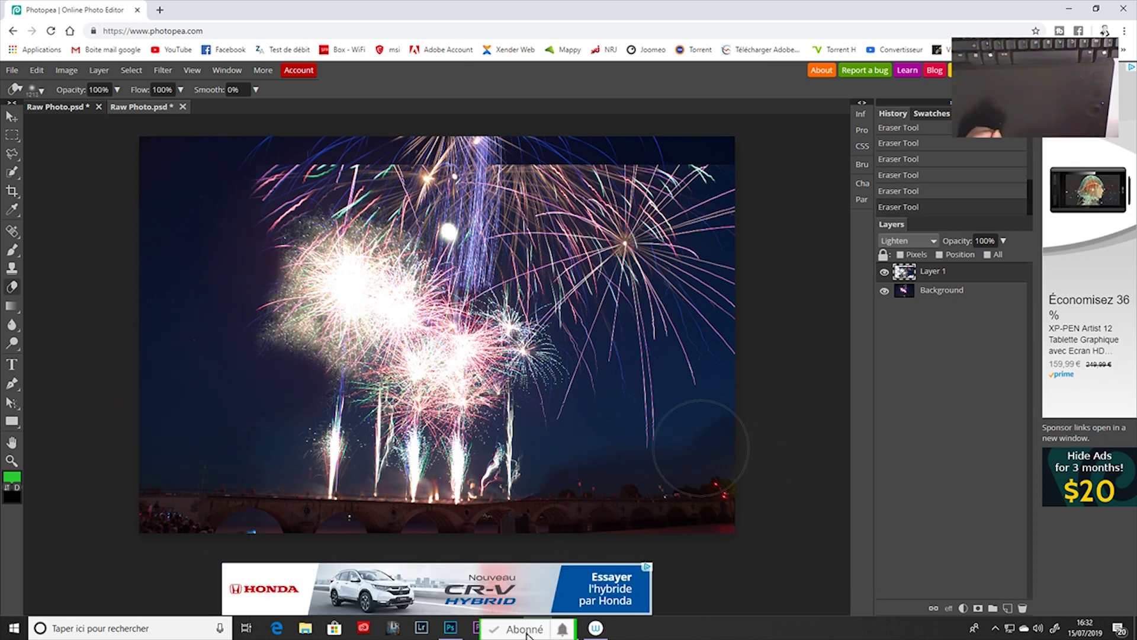
{"action": "left_click", "coordinate": [1003, 241]}
{"action": "key", "text": "shift+3"}
{"action": "key", "text": "shift+9"}
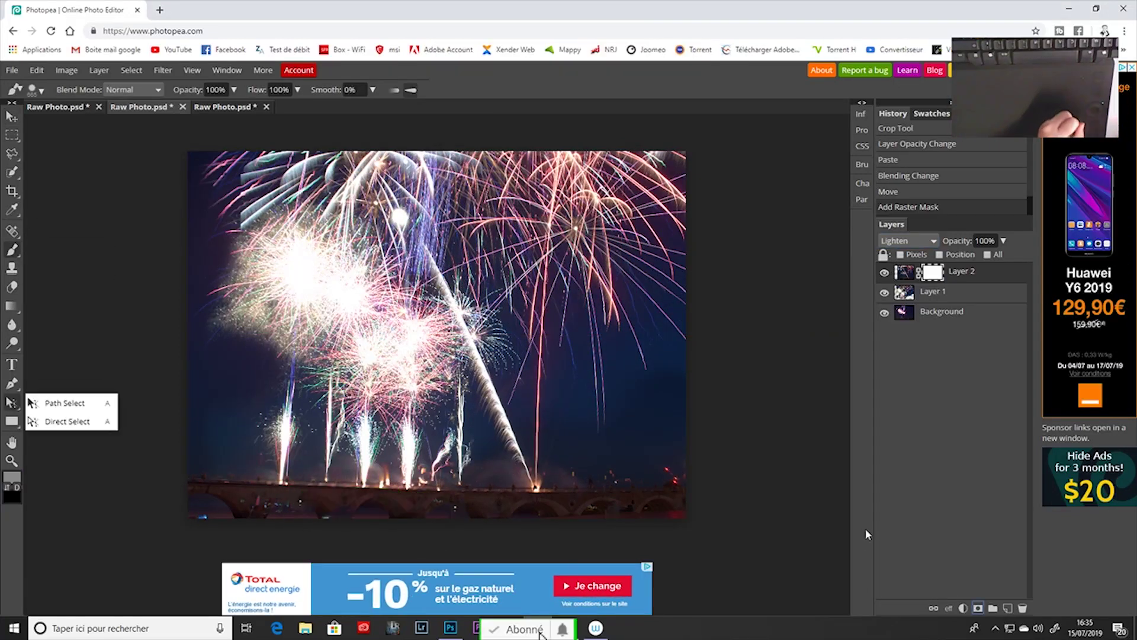
Step: Paint the lower part of Layer 2's mask and softly erase more at 3% flow
{"action": "left_click_drag", "start_coordinate": [568, 486], "coordinate": [616, 539]}
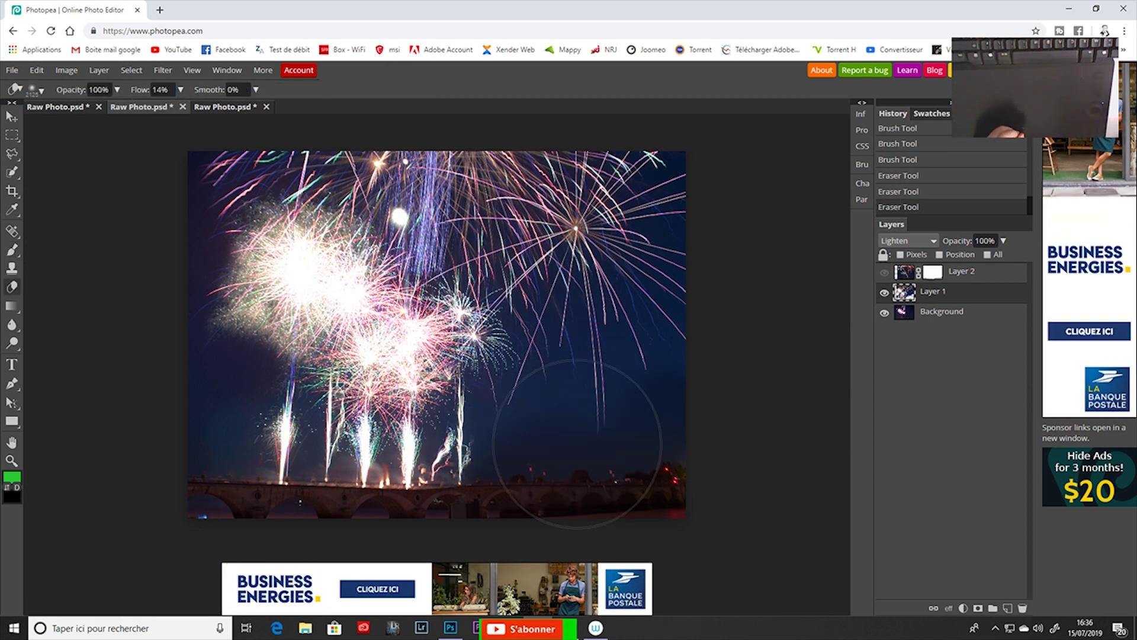
{"action": "left_click_drag", "start_coordinate": [673, 355], "coordinate": [465, 480]}
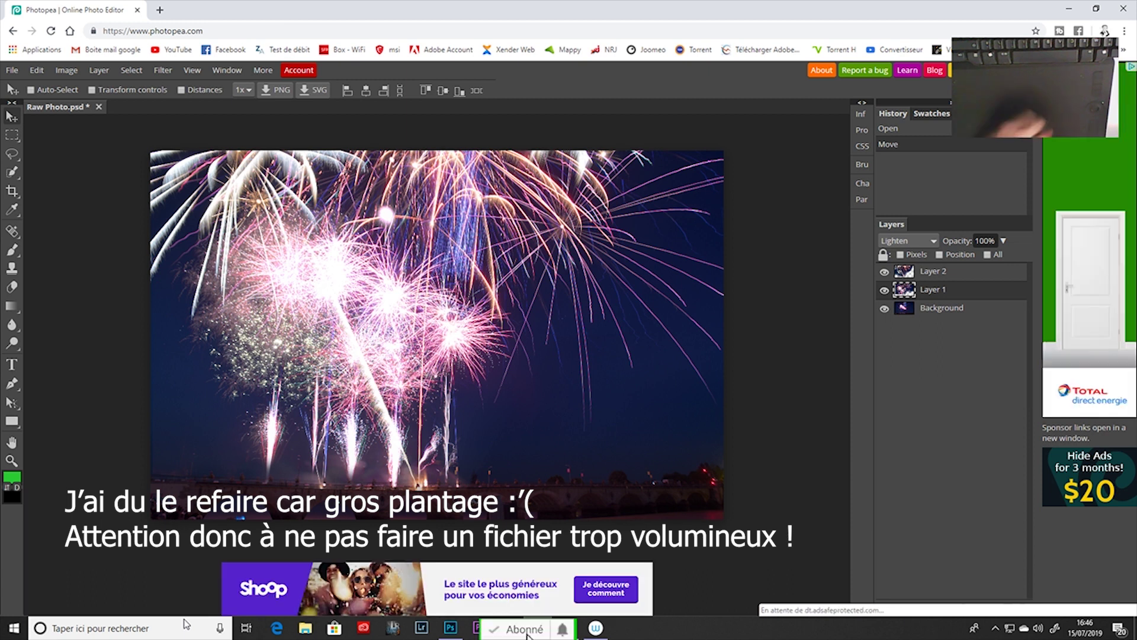
Step: Open poison ivy.psd from PHOTOSHANE > PHOTOGRAPHE > A FAIRE
{"action": "right_click", "coordinate": [12, 153]}
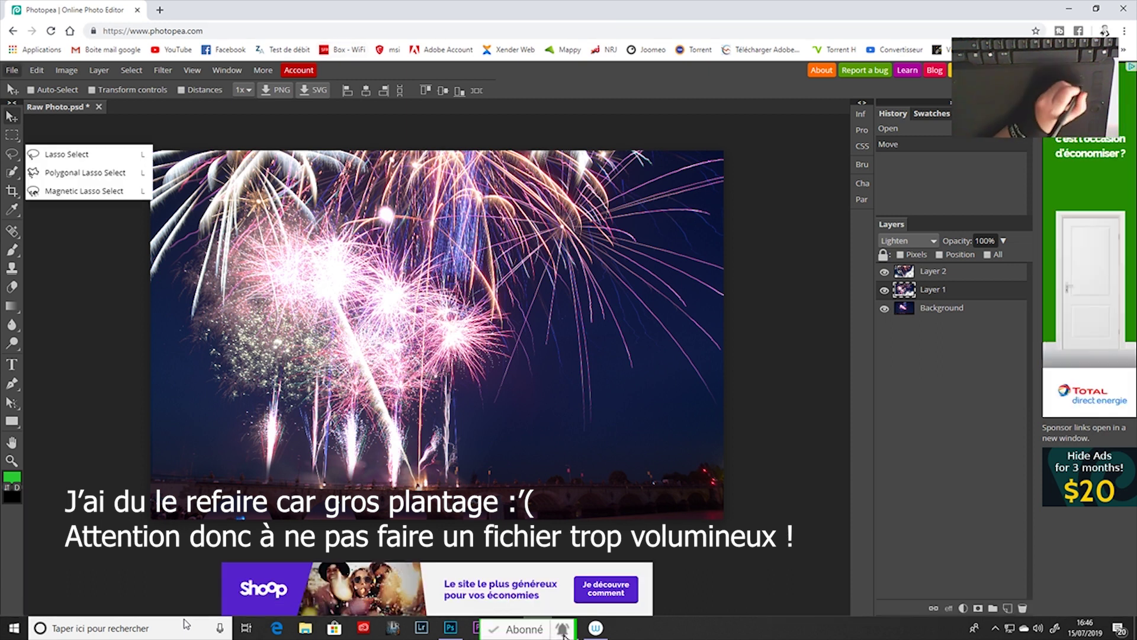
{"action": "left_click", "coordinate": [12, 70]}
{"action": "left_click", "coordinate": [23, 106]}
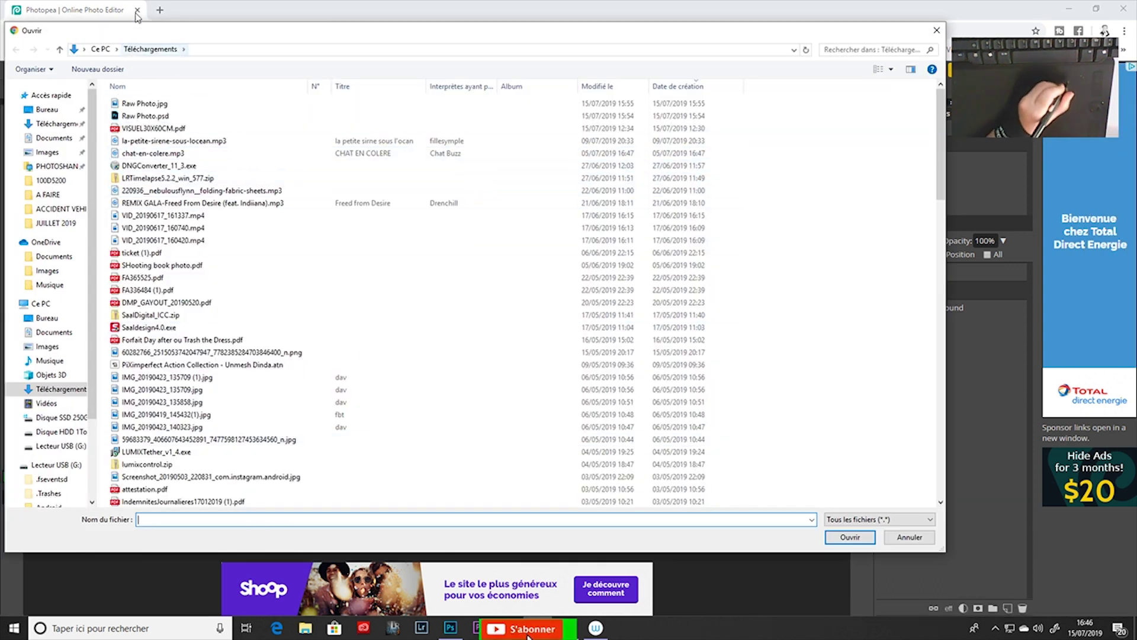
{"action": "left_click", "coordinate": [57, 166]}
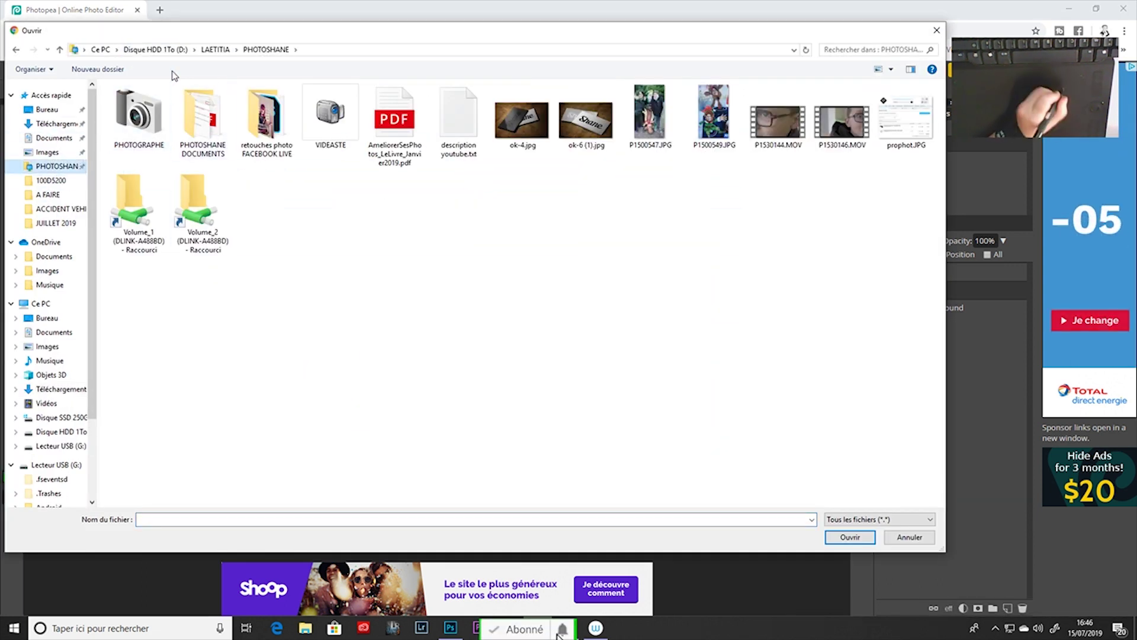
{"action": "double_click", "coordinate": [156, 124]}
{"action": "double_click", "coordinate": [133, 102]}
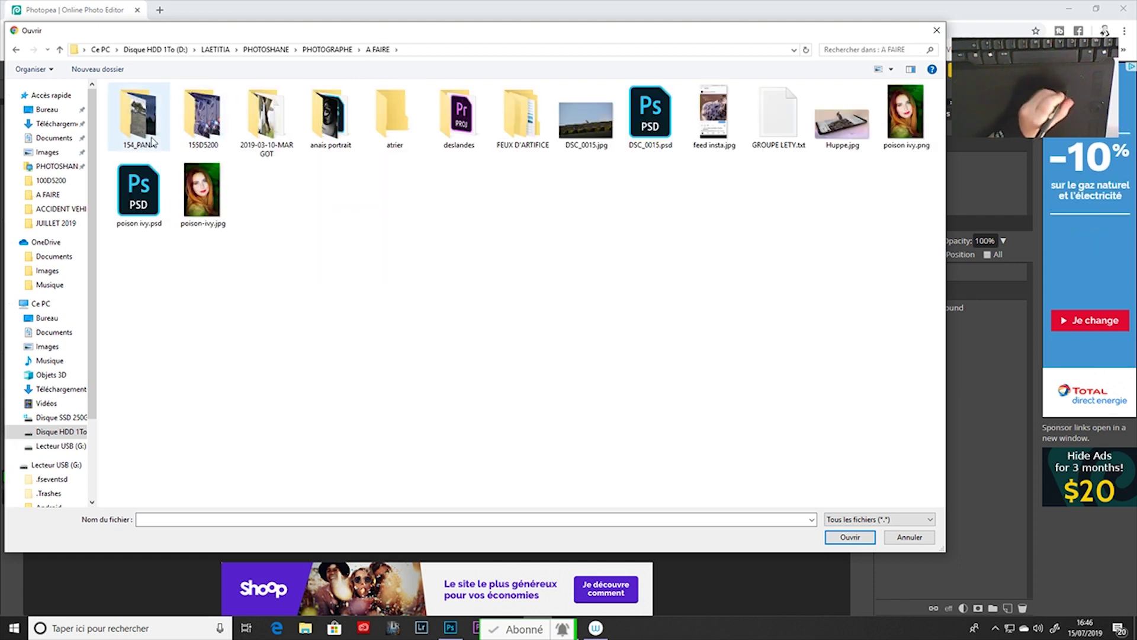
{"action": "double_click", "coordinate": [141, 190]}
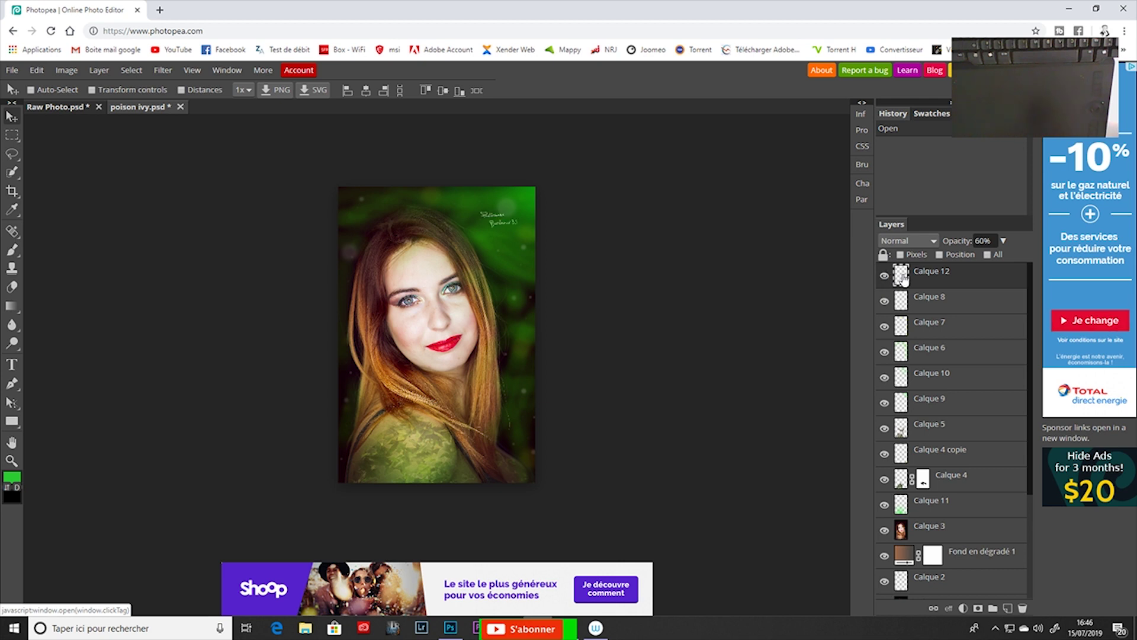
Step: Copy the Calque 12 signature layer from poison ivy.psd into Raw Photo.psd
{"action": "left_click", "coordinate": [74, 108]}
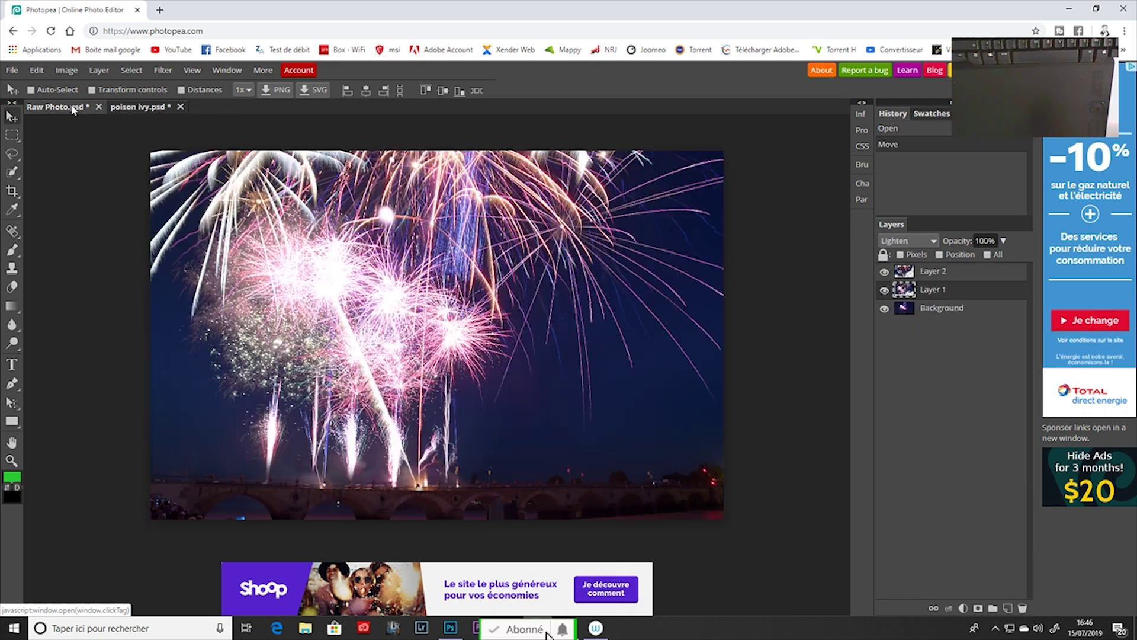
{"action": "left_click", "coordinate": [143, 112]}
{"action": "left_click", "coordinate": [106, 105]}
{"action": "left_click", "coordinate": [155, 112]}
{"action": "mouse_move", "coordinate": [927, 273]}
{"action": "left_mouse_down"}
{"action": "mouse_move", "coordinate": [459, 269]}
{"action": "mouse_move", "coordinate": [70, 106]}
{"action": "left_mouse_up"}
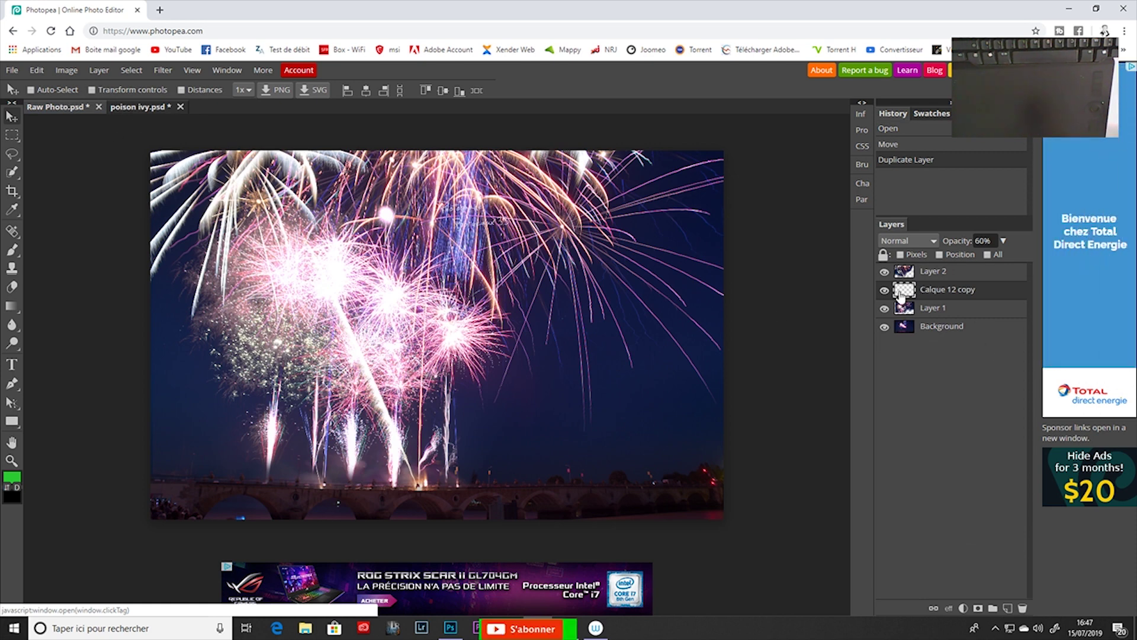
Step: Move the Calque 12 copy layer to the top and place the signature bottom-right
{"action": "left_click_drag", "start_coordinate": [898, 289], "coordinate": [902, 271]}
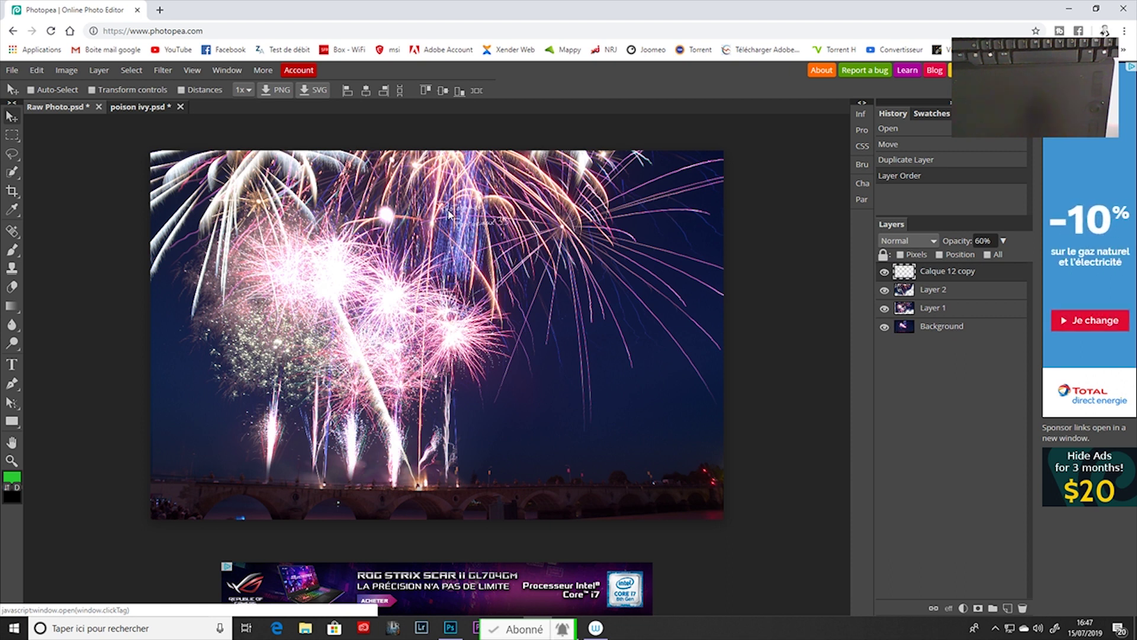
{"action": "left_click_drag", "start_coordinate": [448, 214], "coordinate": [574, 425]}
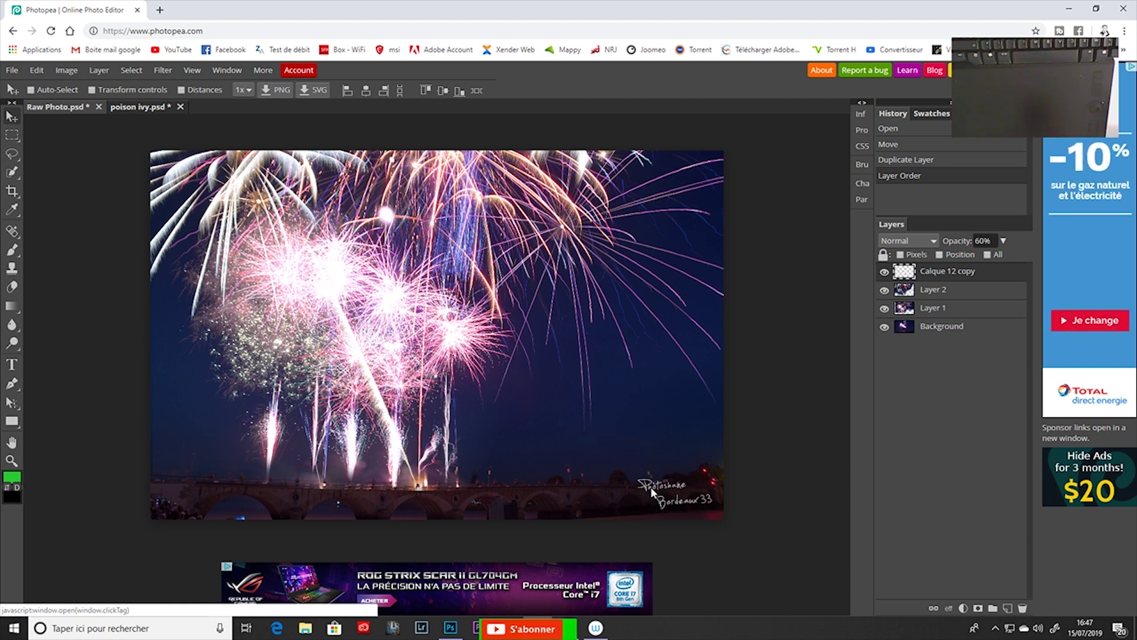
{"action": "left_click_drag", "start_coordinate": [651, 486], "coordinate": [651, 485]}
{"action": "right_click", "coordinate": [12, 190]}
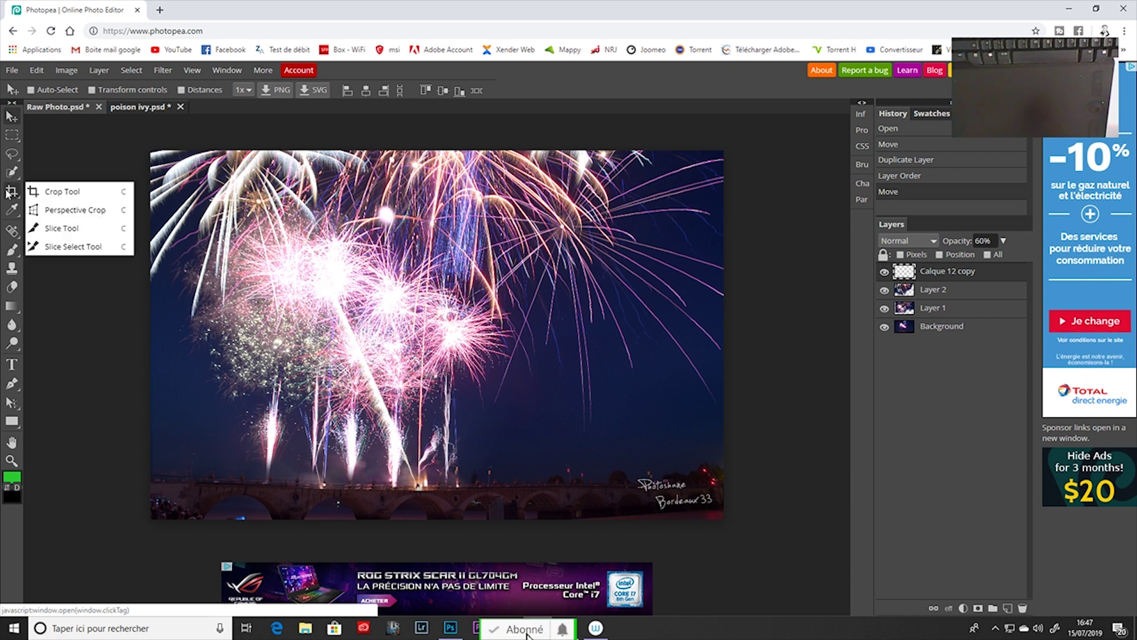
{"action": "right_click", "coordinate": [12, 135]}
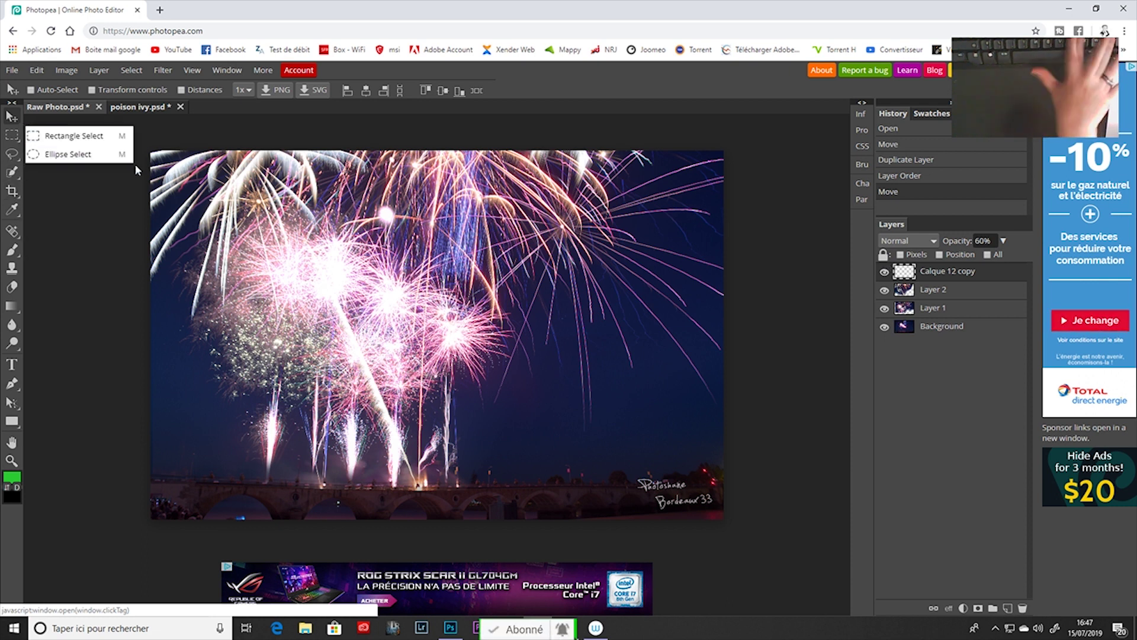
{"action": "key", "text": "ctrl+t"}
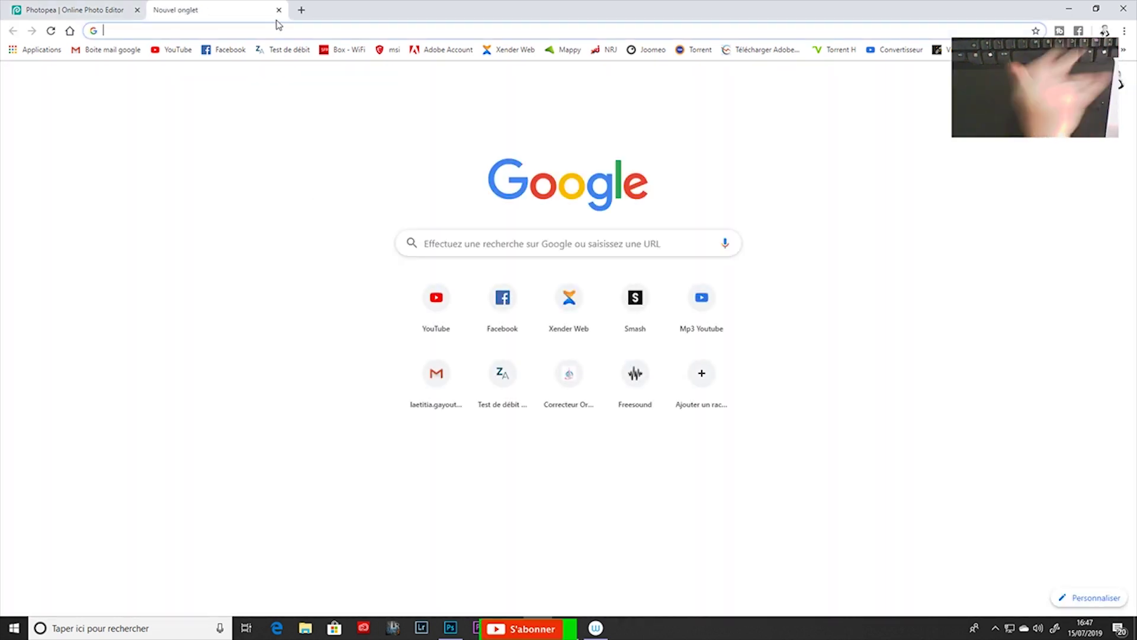
Step: Close the stray browser tab and check the image size: 5808 × 3737 px at 72 DPI
{"action": "left_click", "coordinate": [279, 9]}
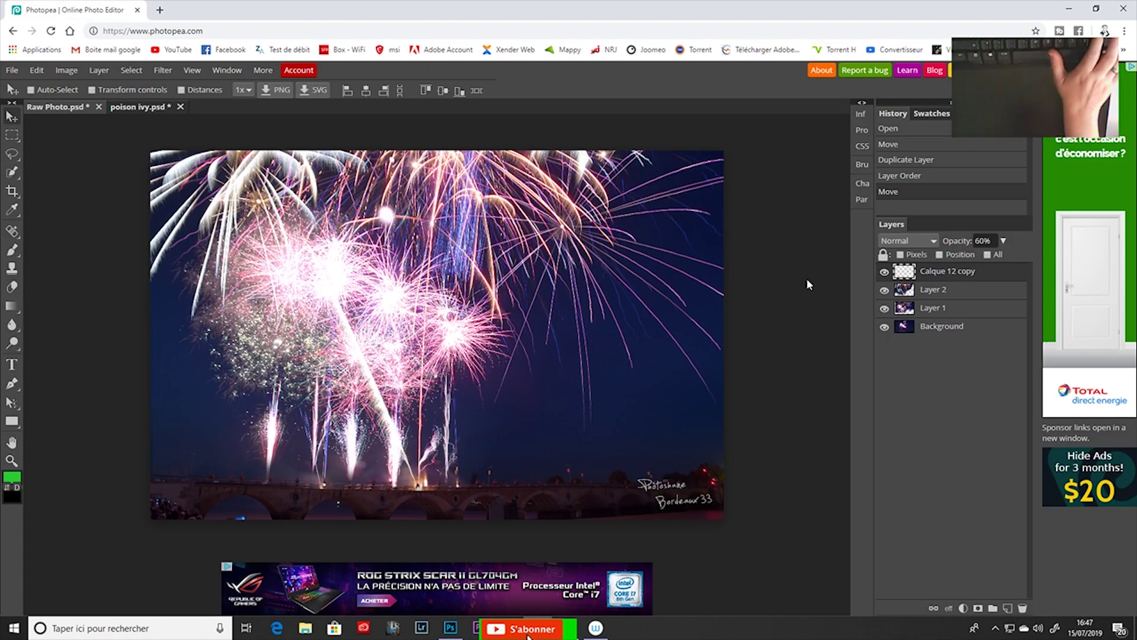
{"action": "left_click", "coordinate": [18, 72]}
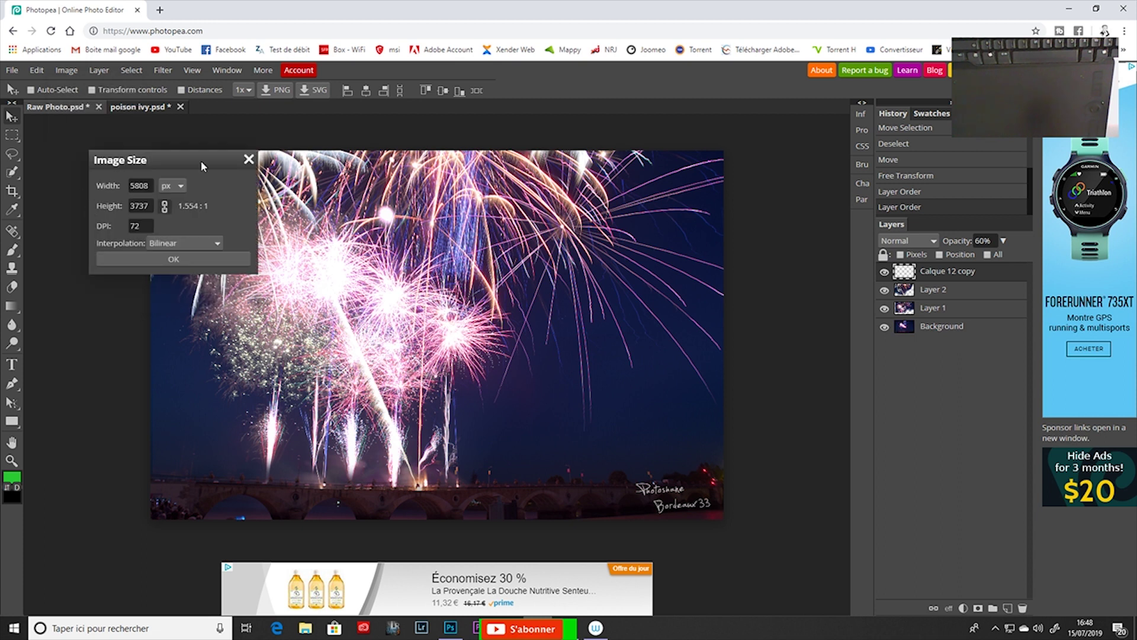
{"action": "left_click", "coordinate": [249, 159]}
{"action": "left_click", "coordinate": [97, 70]}
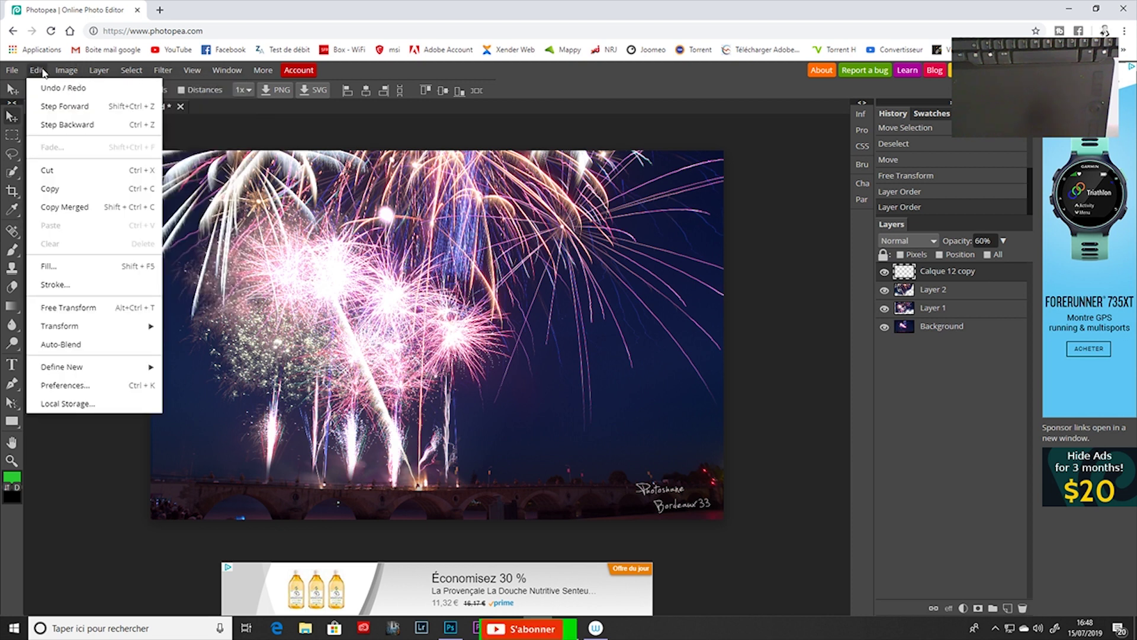
Step: Free-transform the signature down to about 64% and nudge it slightly left
{"action": "left_click", "coordinate": [68, 308]}
{"action": "left_click_drag", "start_coordinate": [637, 477], "coordinate": [662, 491]}
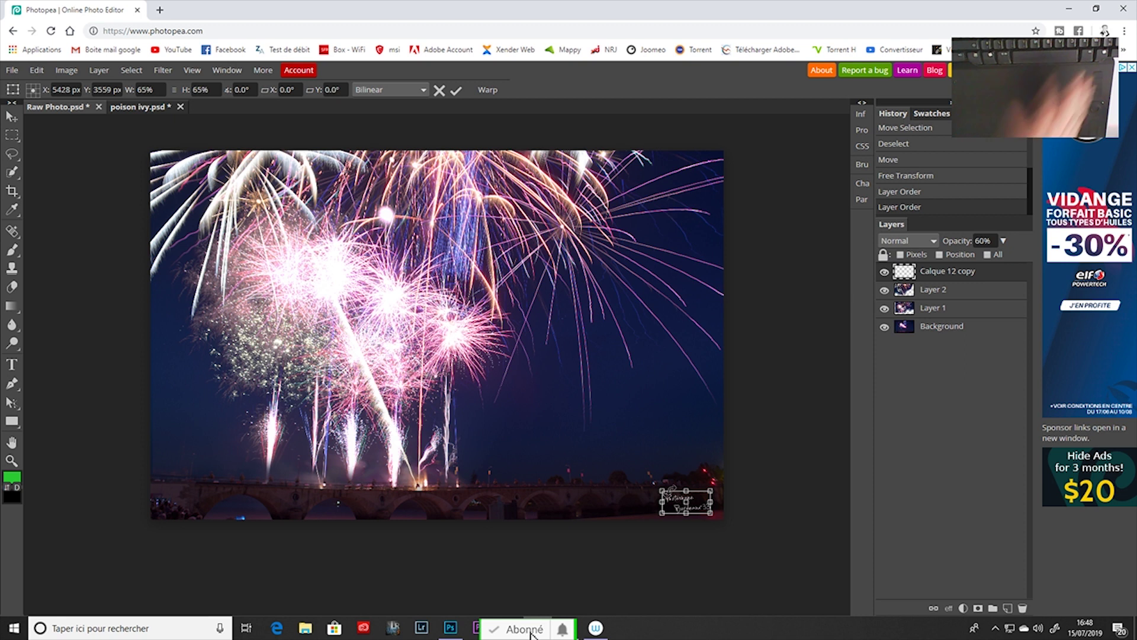
{"action": "mouse_move", "coordinate": [665, 499]}
{"action": "left_mouse_down"}
{"action": "mouse_move", "coordinate": [564, 424]}
{"action": "mouse_move", "coordinate": [569, 466]}
{"action": "left_mouse_up"}
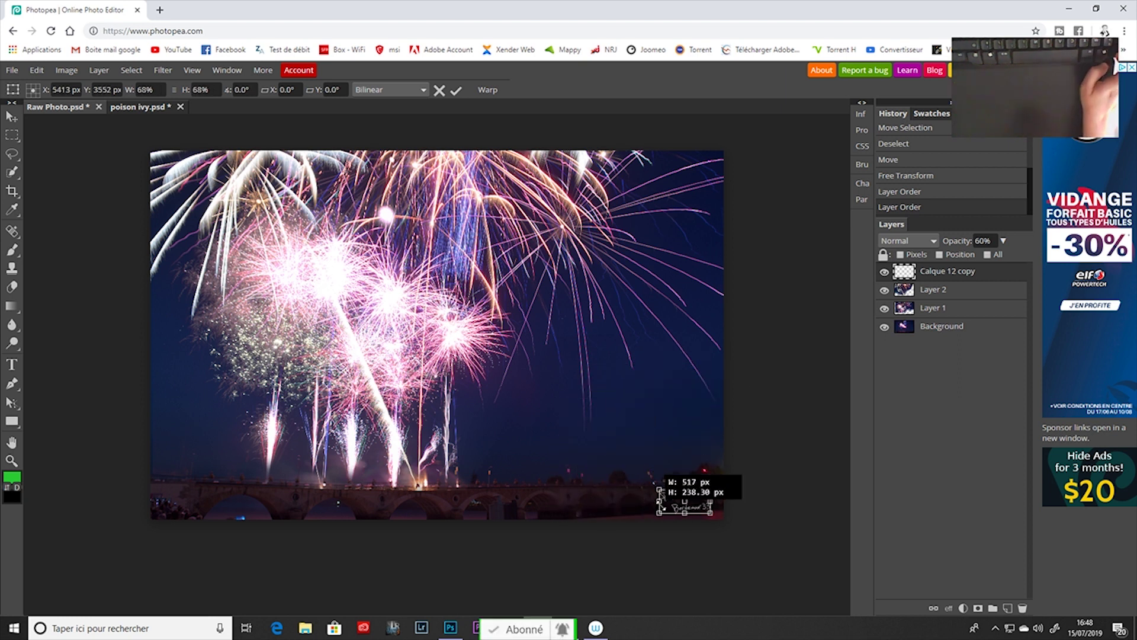
{"action": "left_click_drag", "start_coordinate": [570, 466], "coordinate": [662, 491]}
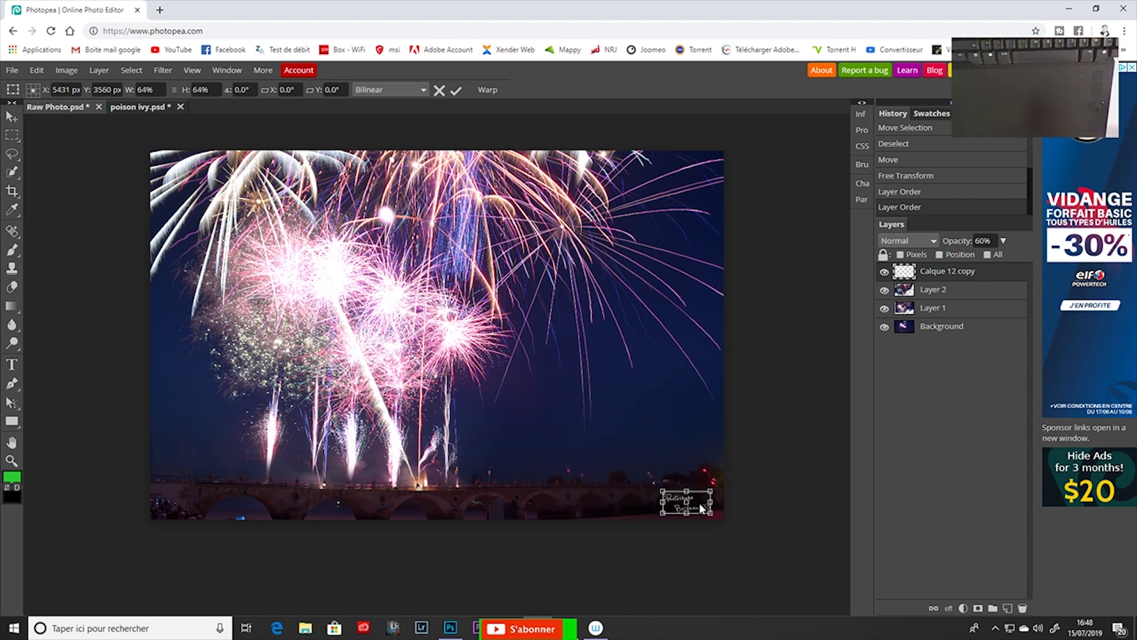
{"action": "key", "text": "Return"}
{"action": "left_click_drag", "start_coordinate": [698, 508], "coordinate": [688, 504]}
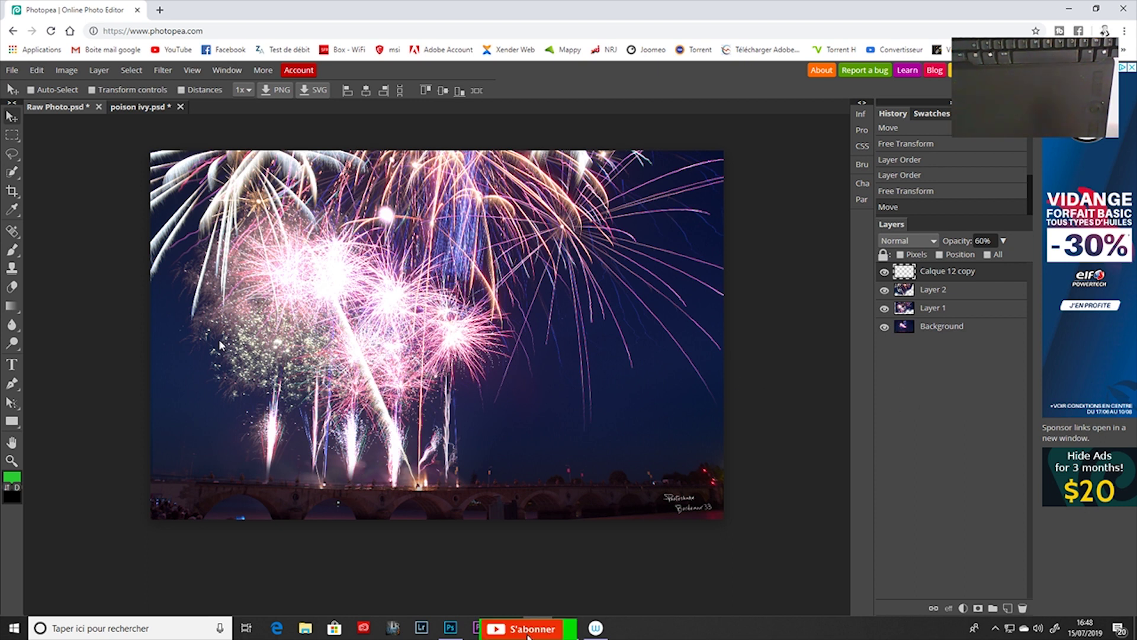
{"action": "left_click", "coordinate": [16, 71]}
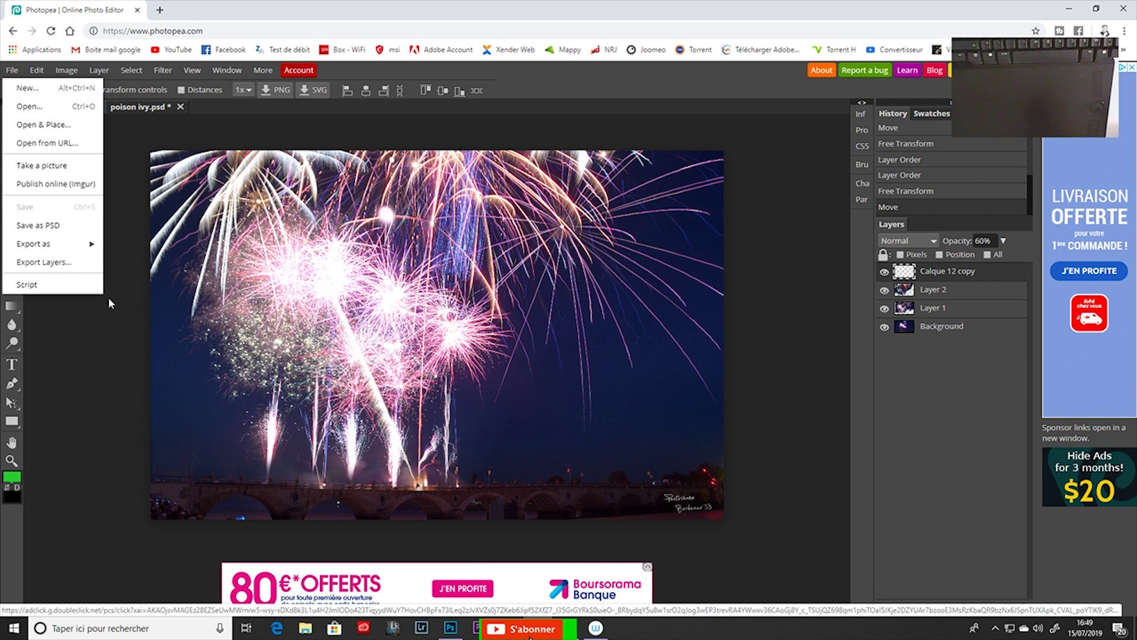
Step: Save the composite as the PSD file Raw Photo (1).psd
{"action": "left_click", "coordinate": [50, 225]}
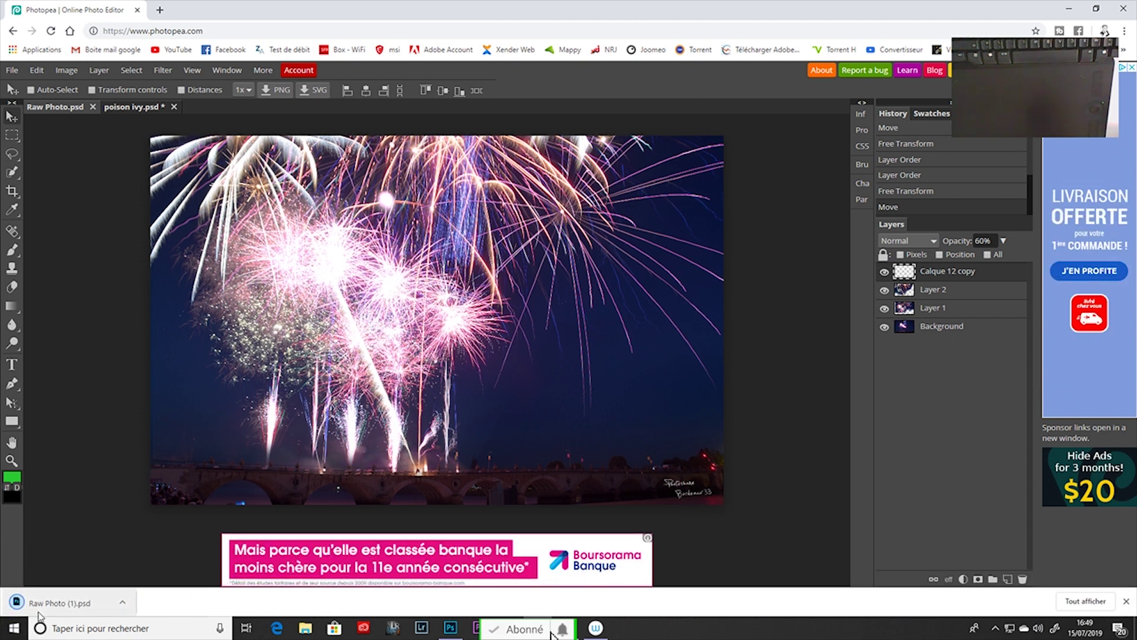
{"action": "left_click_drag", "start_coordinate": [46, 610], "coordinate": [268, 516]}
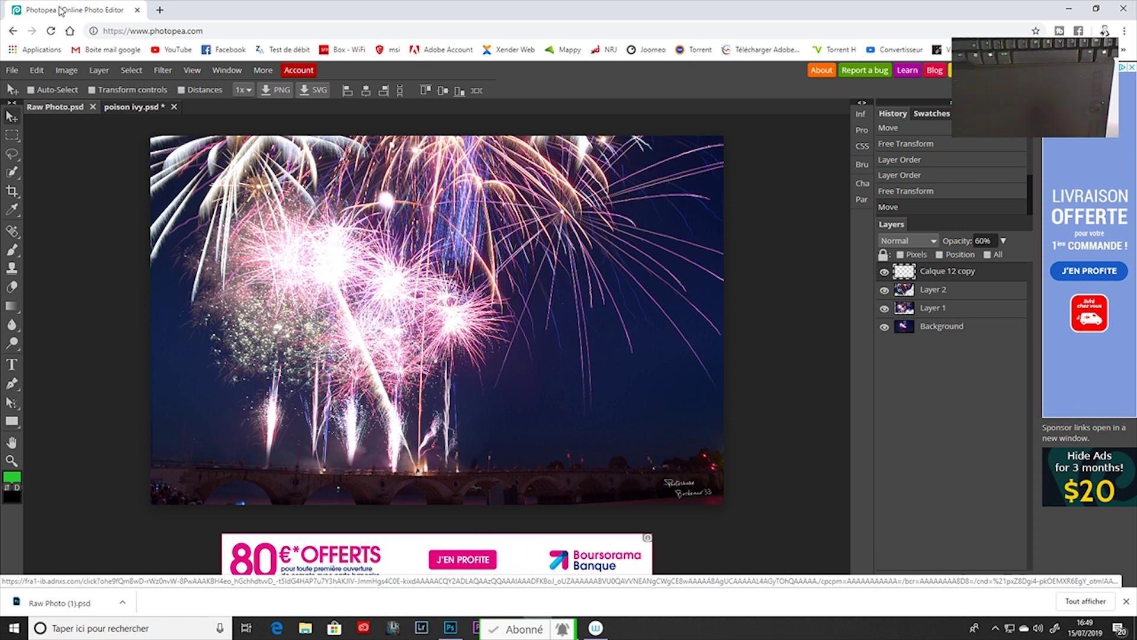
{"action": "left_click", "coordinate": [12, 70]}
{"action": "mouse_move", "coordinate": [53, 243]}
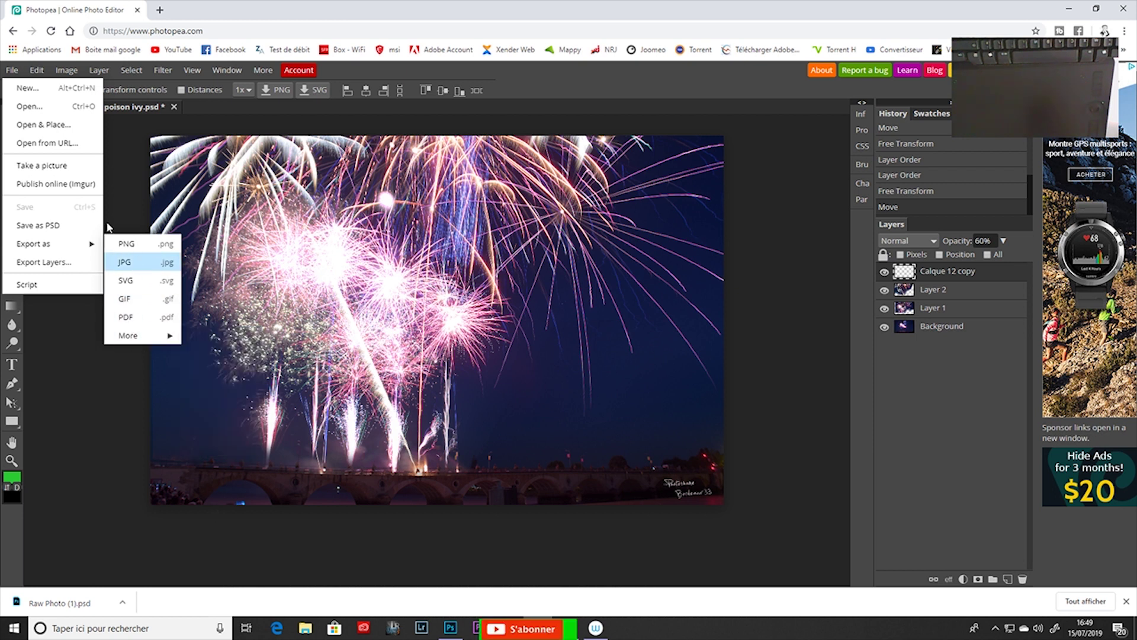
Step: Export the composite as a full-size JPG at 100% quality
{"action": "left_click", "coordinate": [127, 260]}
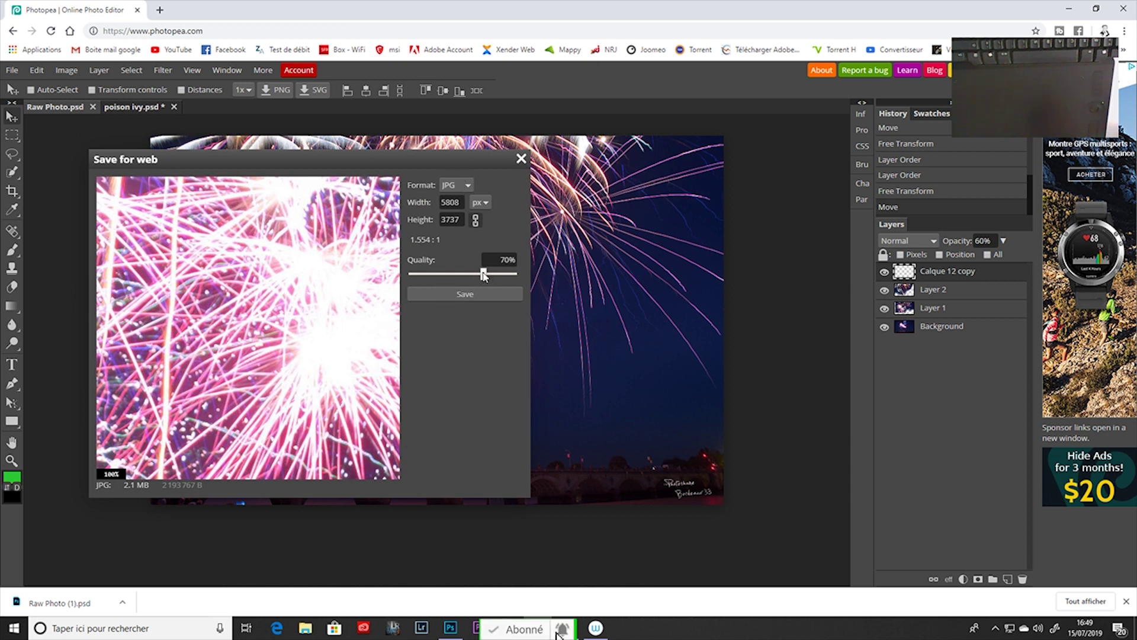
{"action": "left_click", "coordinate": [521, 274]}
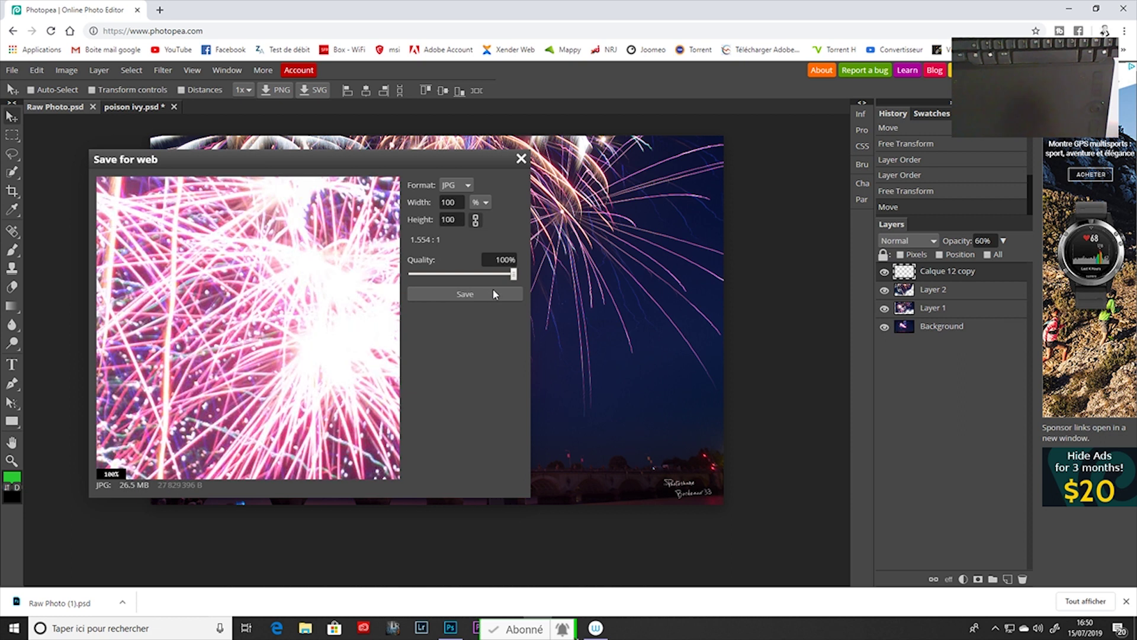
{"action": "left_click", "coordinate": [465, 295]}
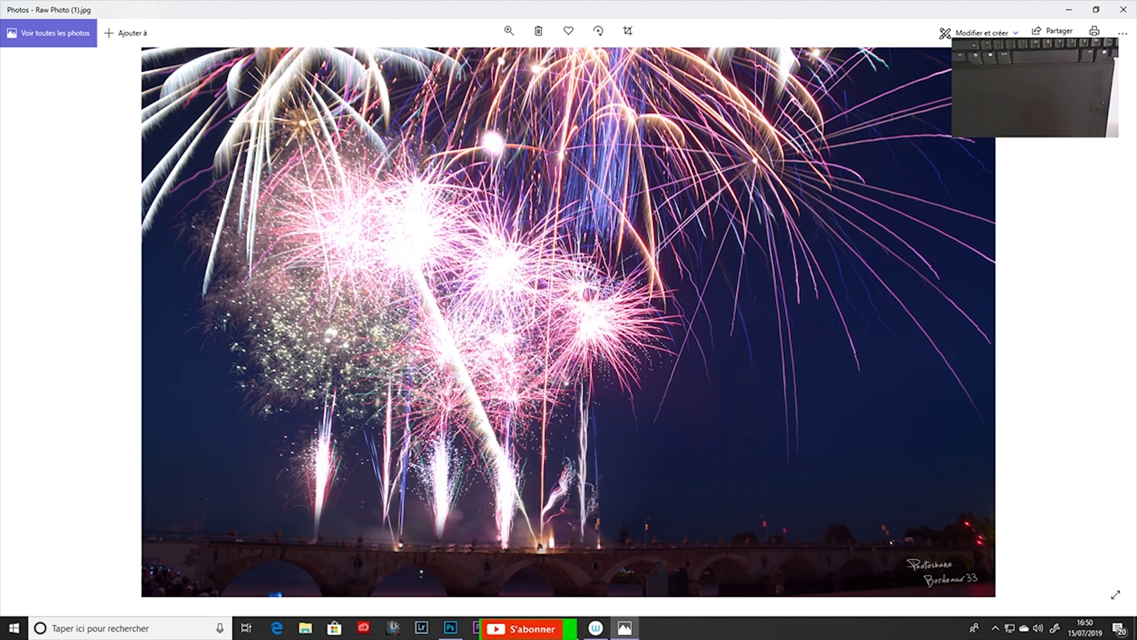
Step: Close Windows Photos after previewing the exported Raw Photo (1).jpg
{"action": "left_click", "coordinate": [1123, 9]}
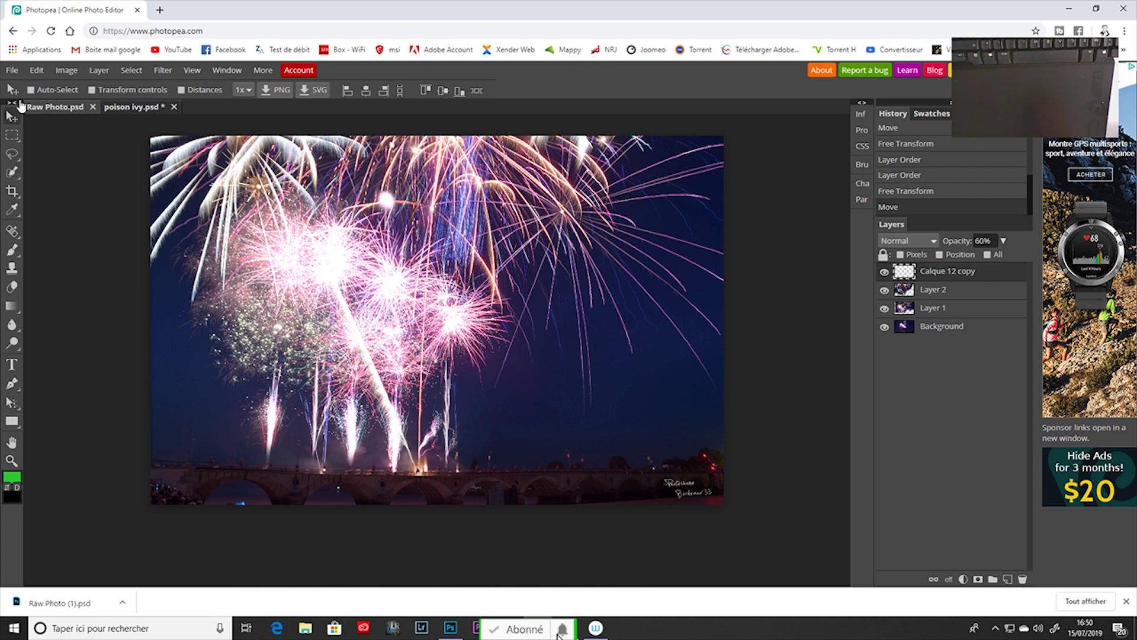
Step: Bring up Image > Image Size and switch its units to millimetres
{"action": "left_click", "coordinate": [18, 73]}
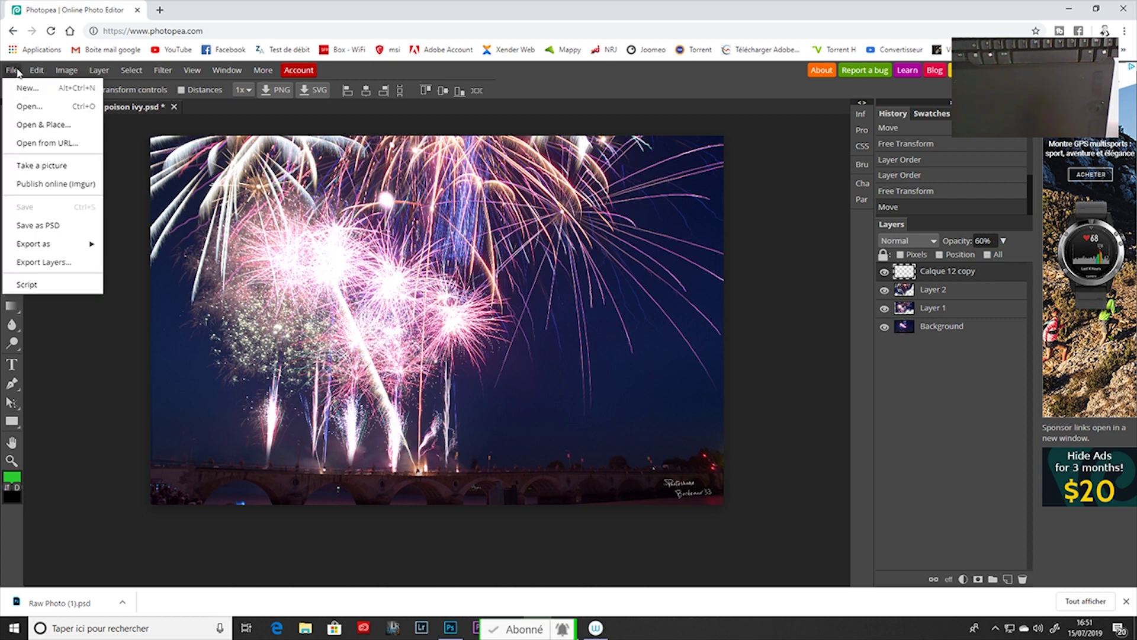
{"action": "left_click", "coordinate": [71, 73]}
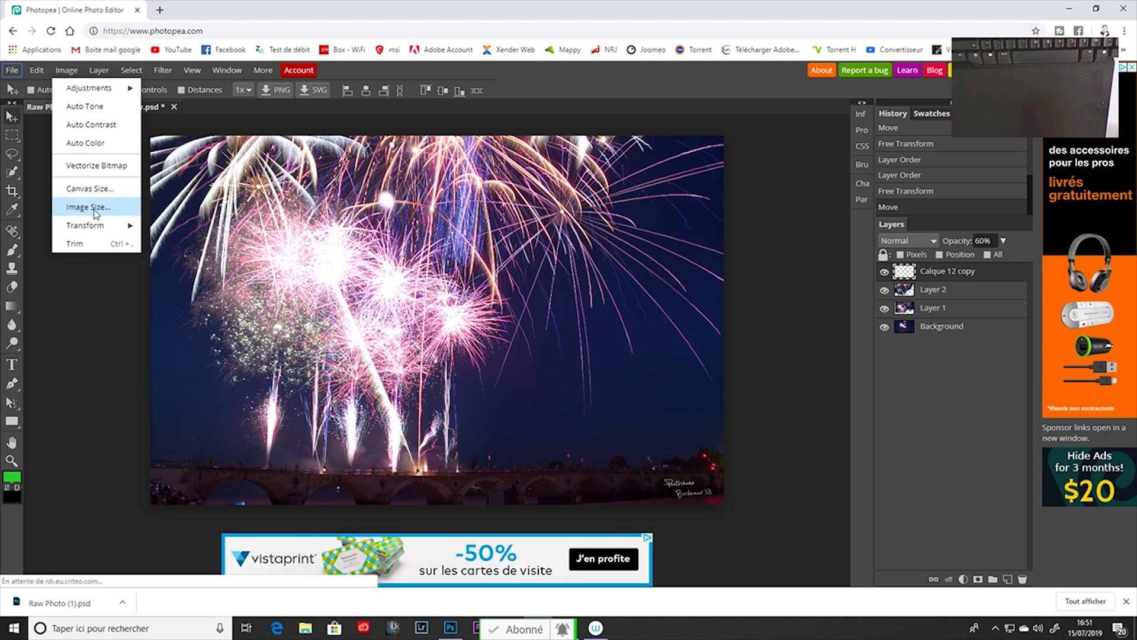
{"action": "left_click", "coordinate": [71, 207]}
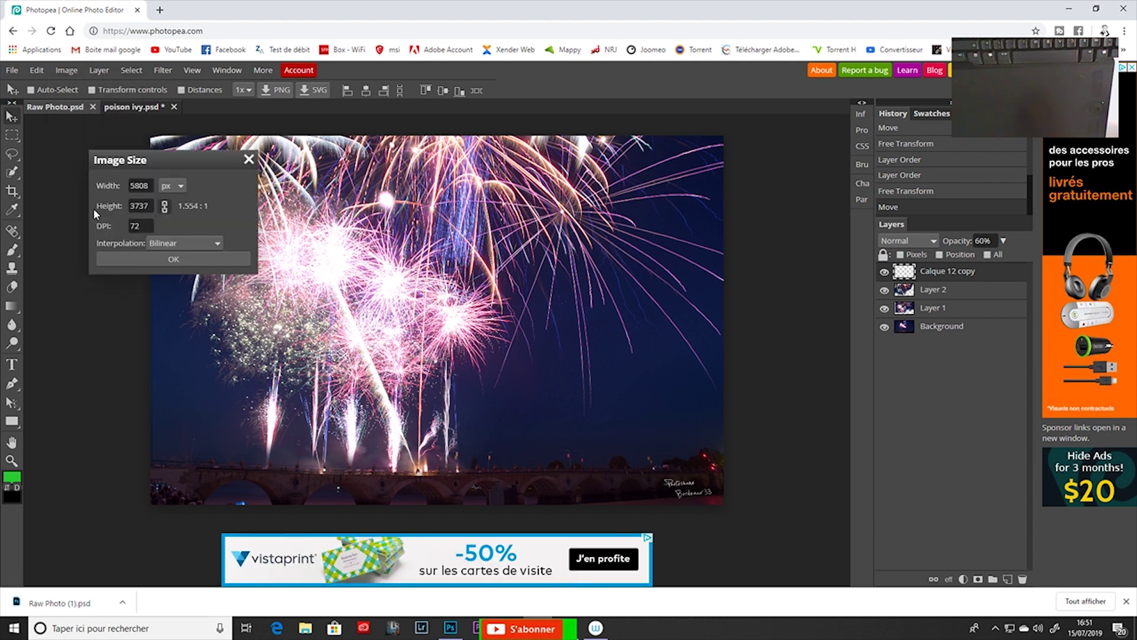
{"action": "left_click", "coordinate": [180, 186]}
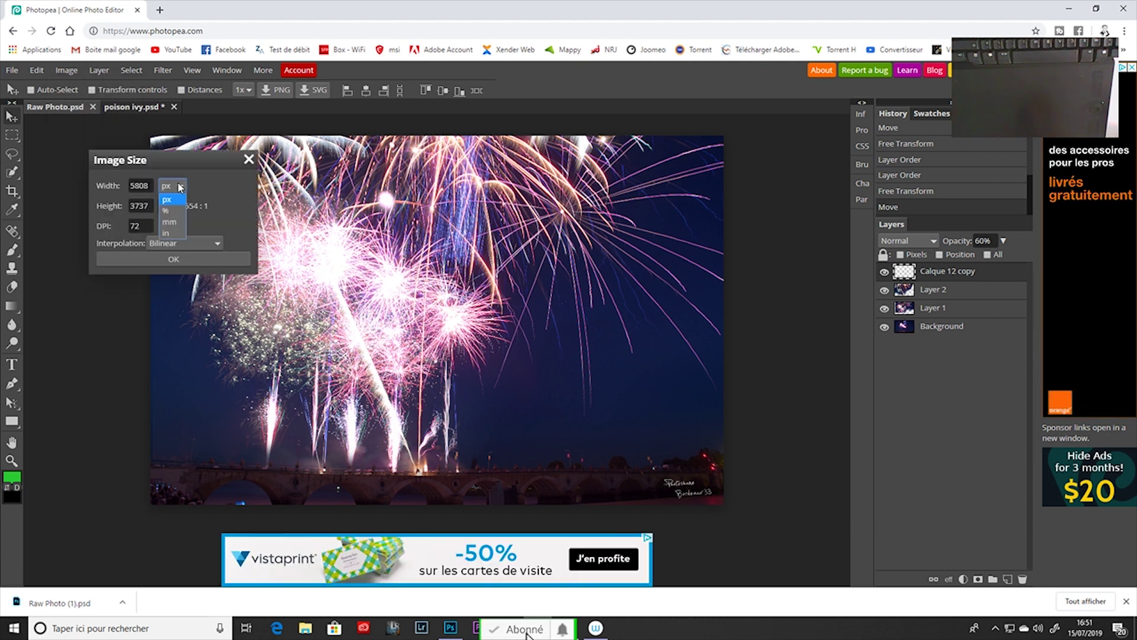
{"action": "left_click", "coordinate": [172, 222]}
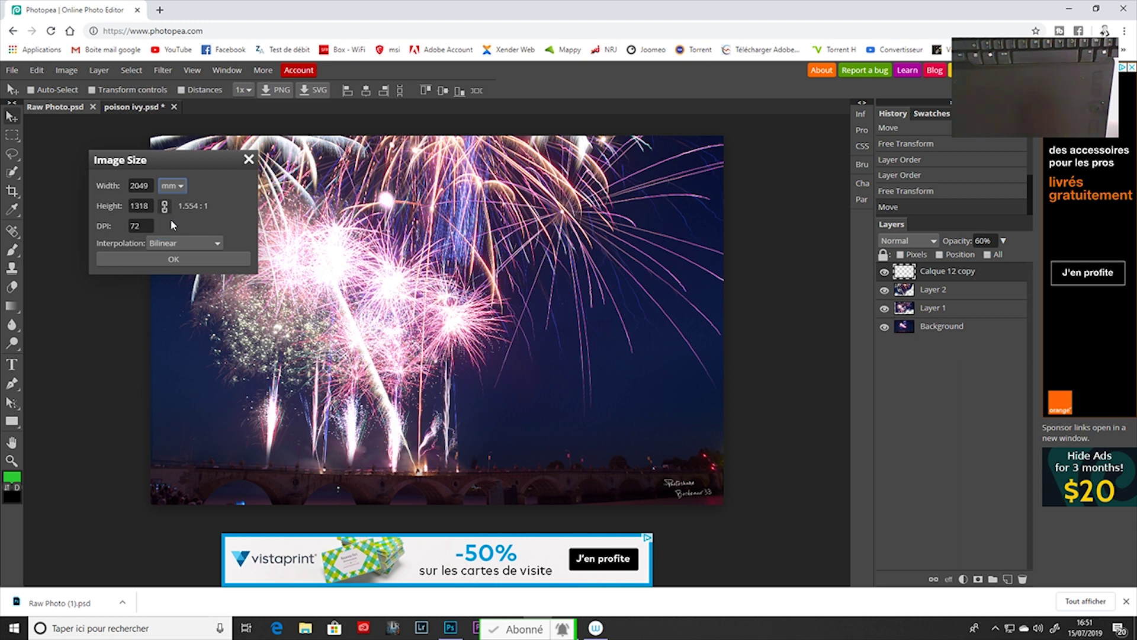
Step: Try editing the width and the 72 DPI resolution, then close Image Size without applying
{"action": "left_click", "coordinate": [140, 186]}
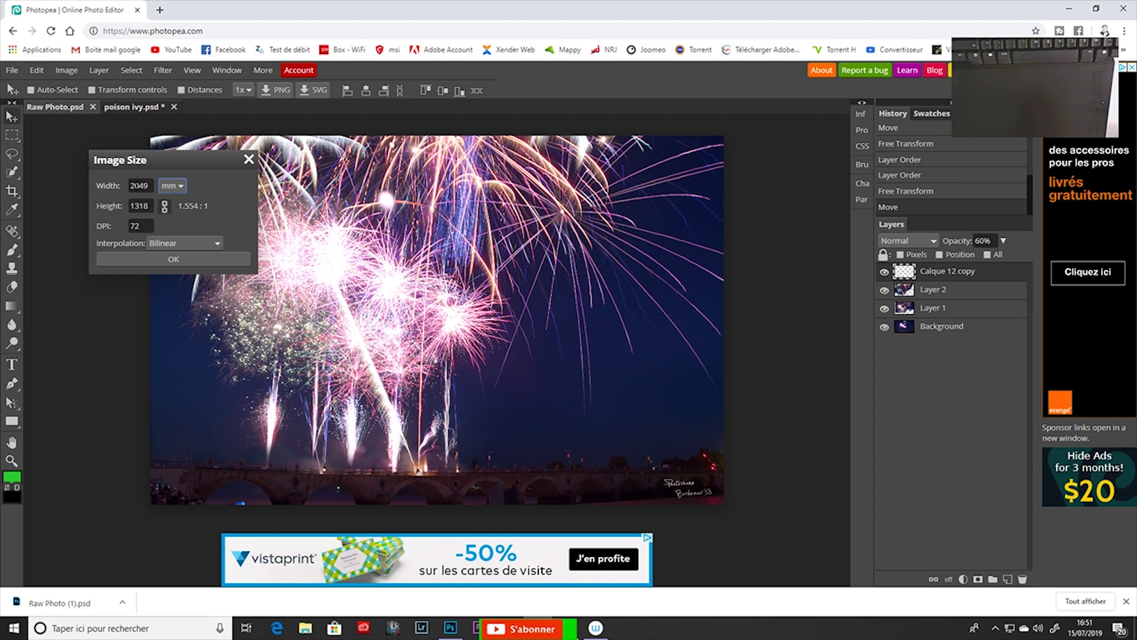
{"action": "double_click", "coordinate": [141, 186]}
{"action": "key", "text": "Right"}
{"action": "left_click", "coordinate": [141, 226]}
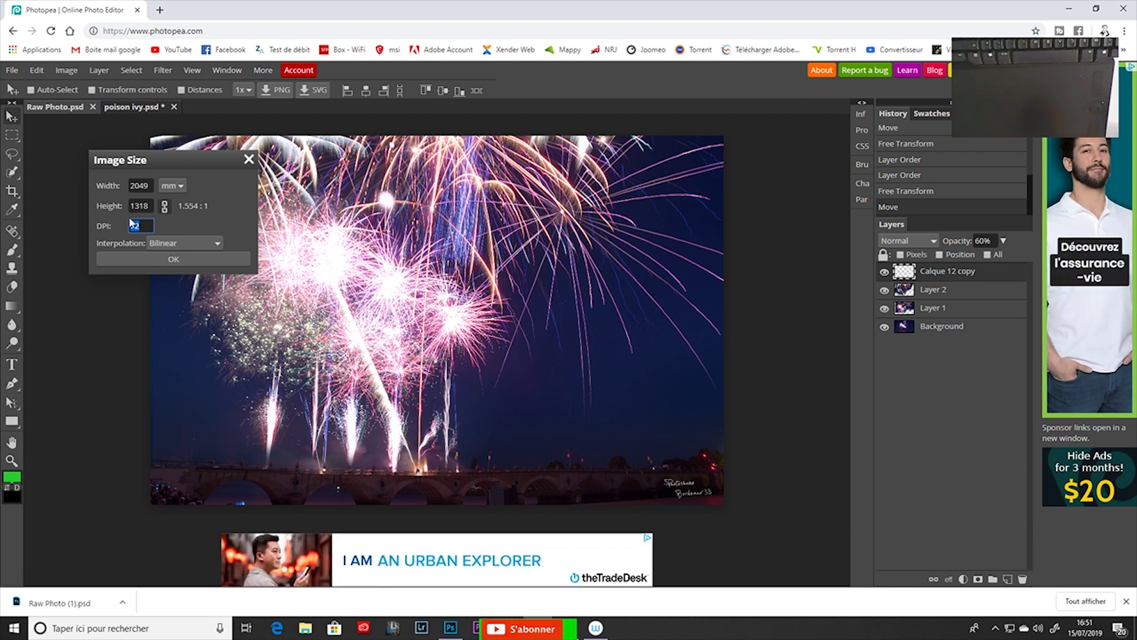
{"action": "left_click", "coordinate": [165, 207]}
{"action": "left_click", "coordinate": [164, 207]}
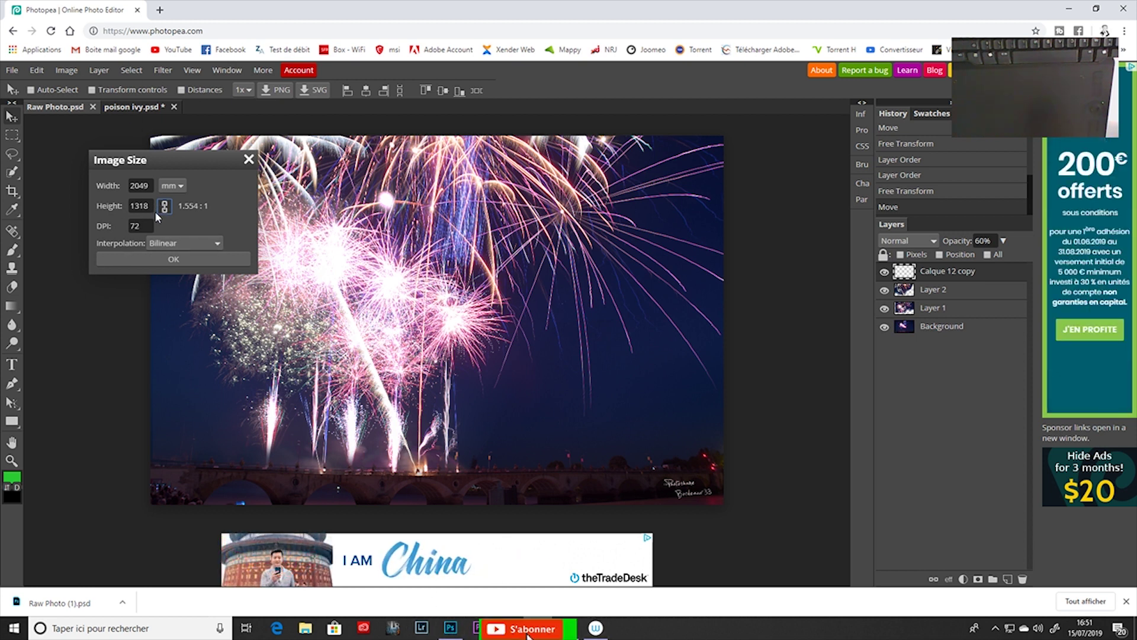
{"action": "double_click", "coordinate": [135, 226]}
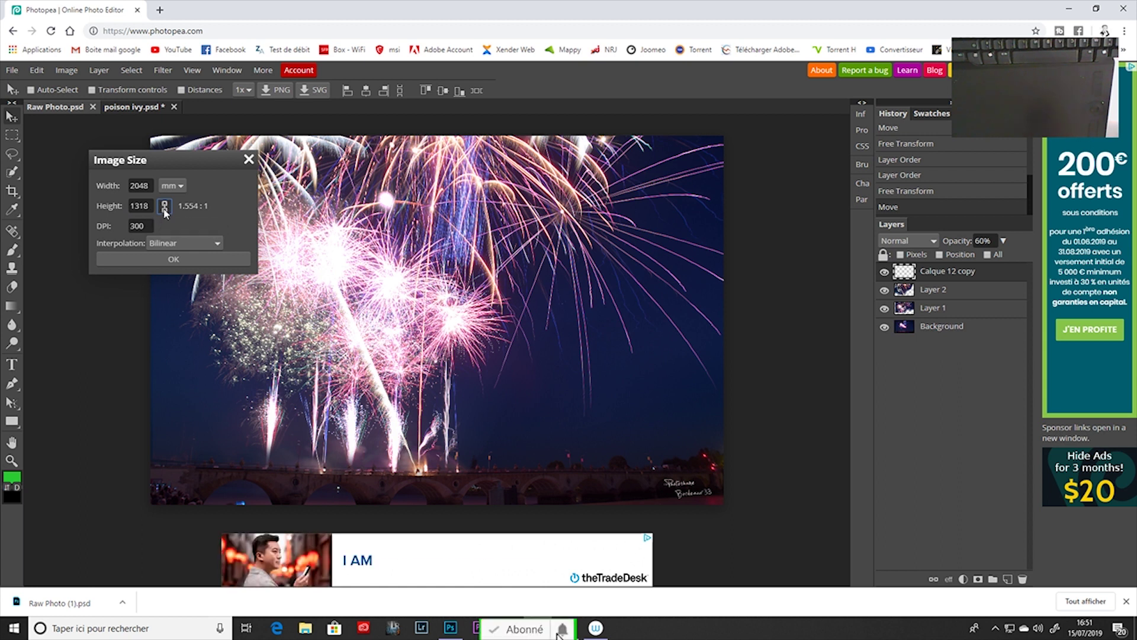
{"action": "left_click", "coordinate": [249, 159]}
{"action": "left_click", "coordinate": [66, 71]}
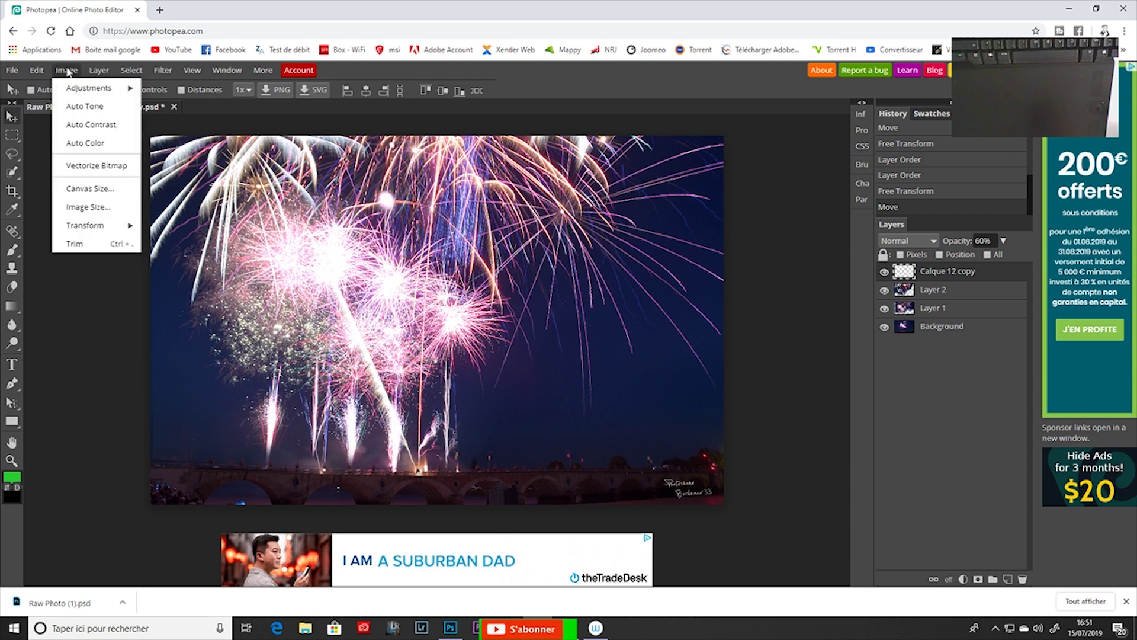
Step: Set the image resolution to 300 DPI at 100% size and apply it
{"action": "left_click", "coordinate": [88, 207]}
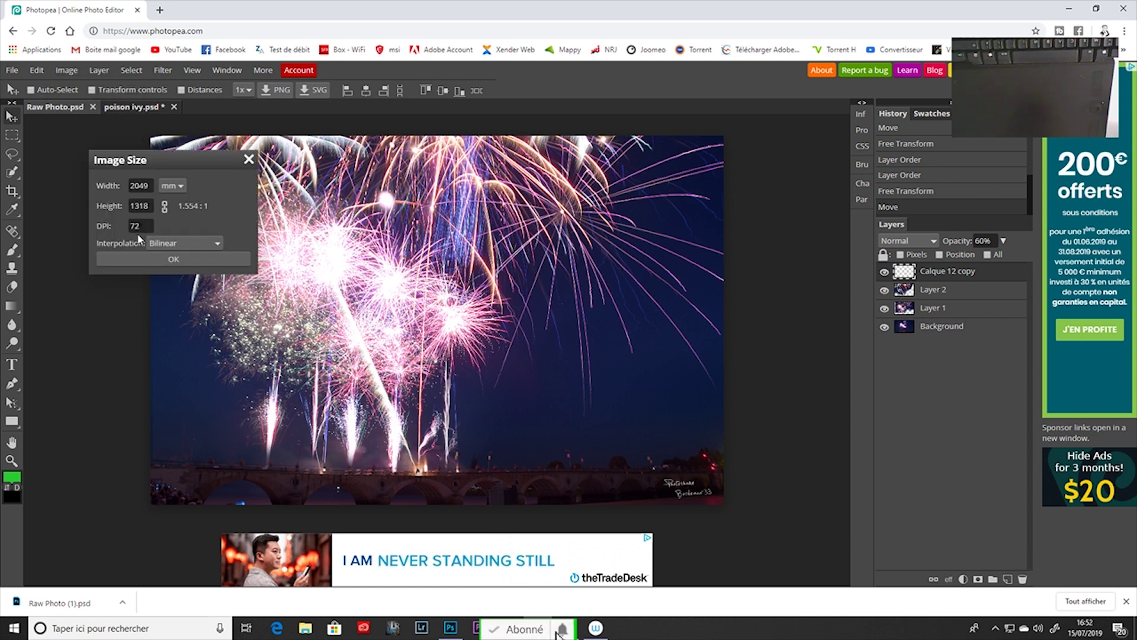
{"action": "left_click", "coordinate": [172, 185]}
{"action": "left_click", "coordinate": [168, 220]}
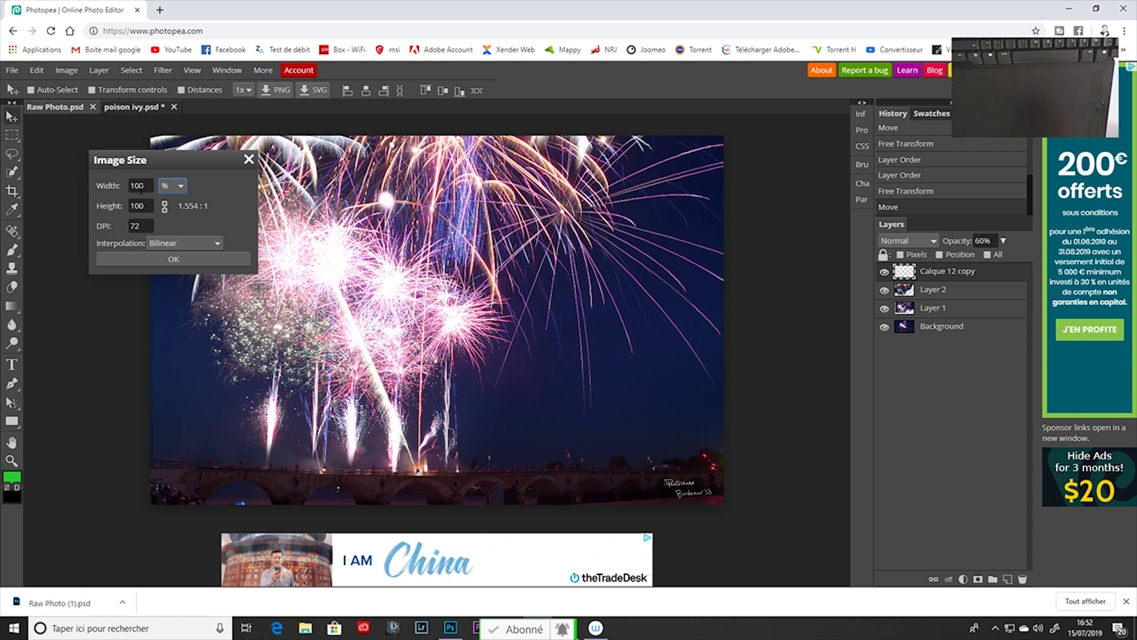
{"action": "left_click", "coordinate": [137, 185]}
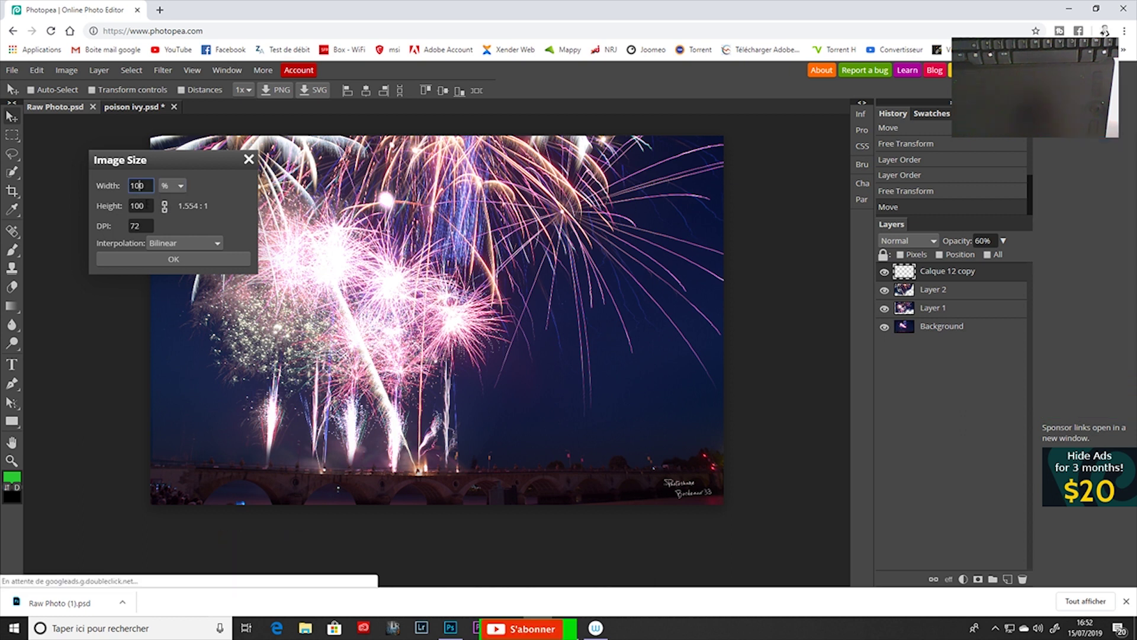
{"action": "key", "text": "Tab"}
{"action": "key", "text": "Tab"}
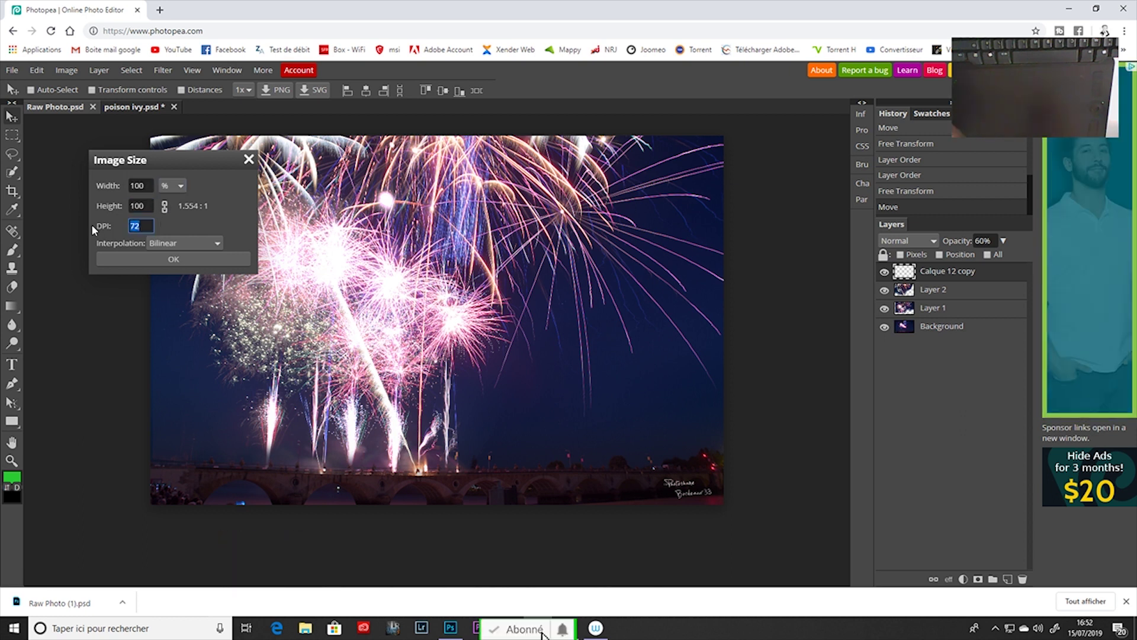
{"action": "type", "text": "300"}
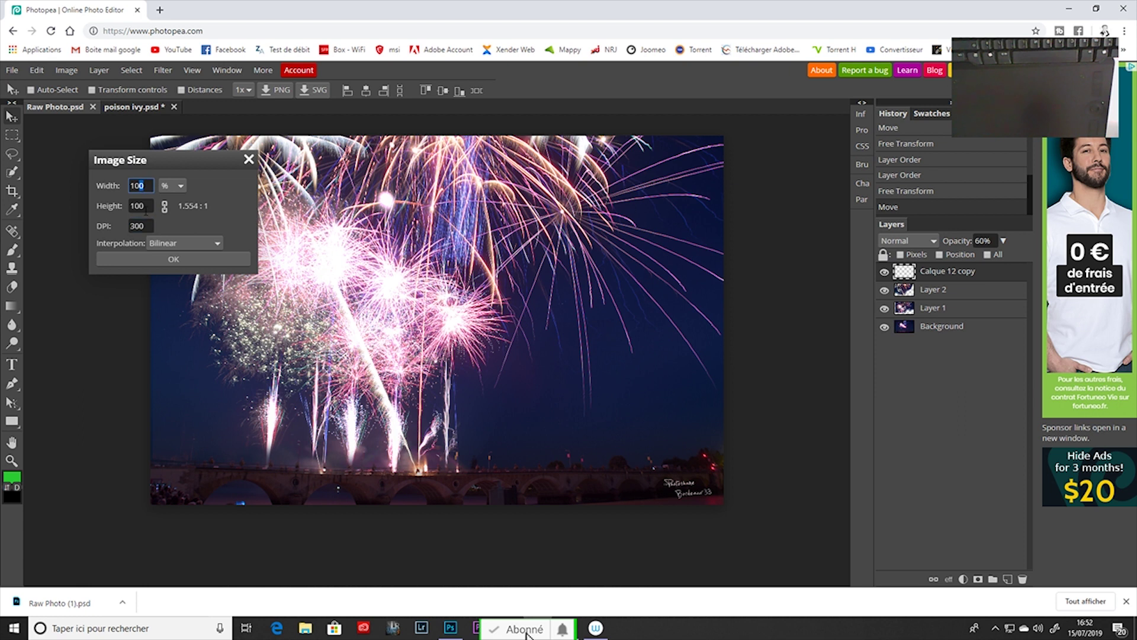
{"action": "left_click", "coordinate": [177, 265]}
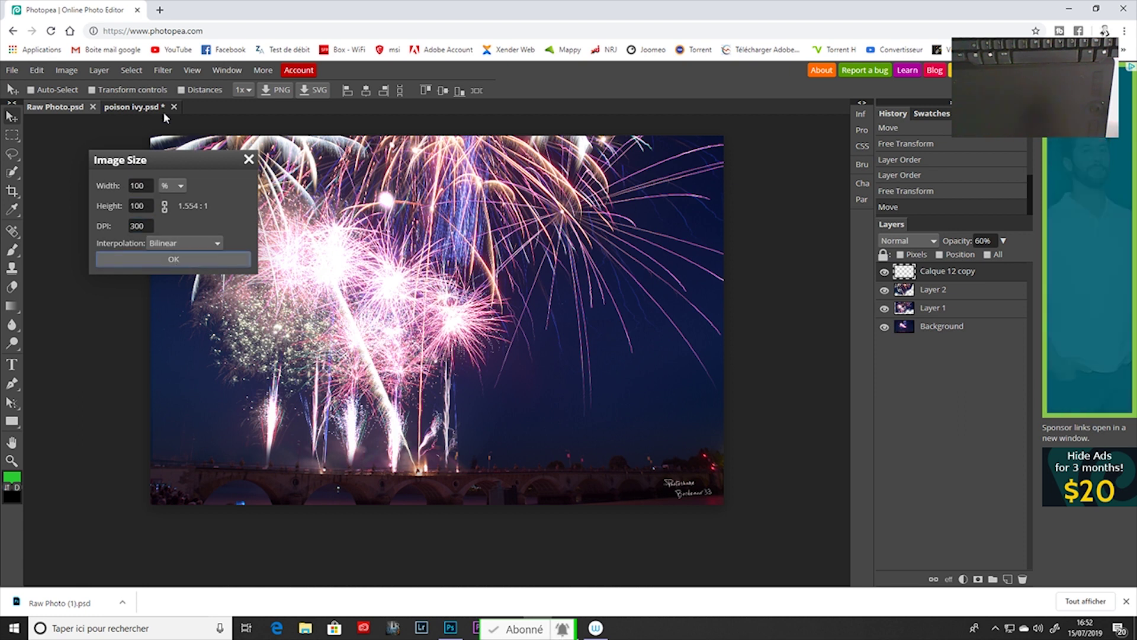
Step: Recheck Image Size in millimetres, confirming 492 × 316 mm at 300 DPI
{"action": "left_click", "coordinate": [68, 71]}
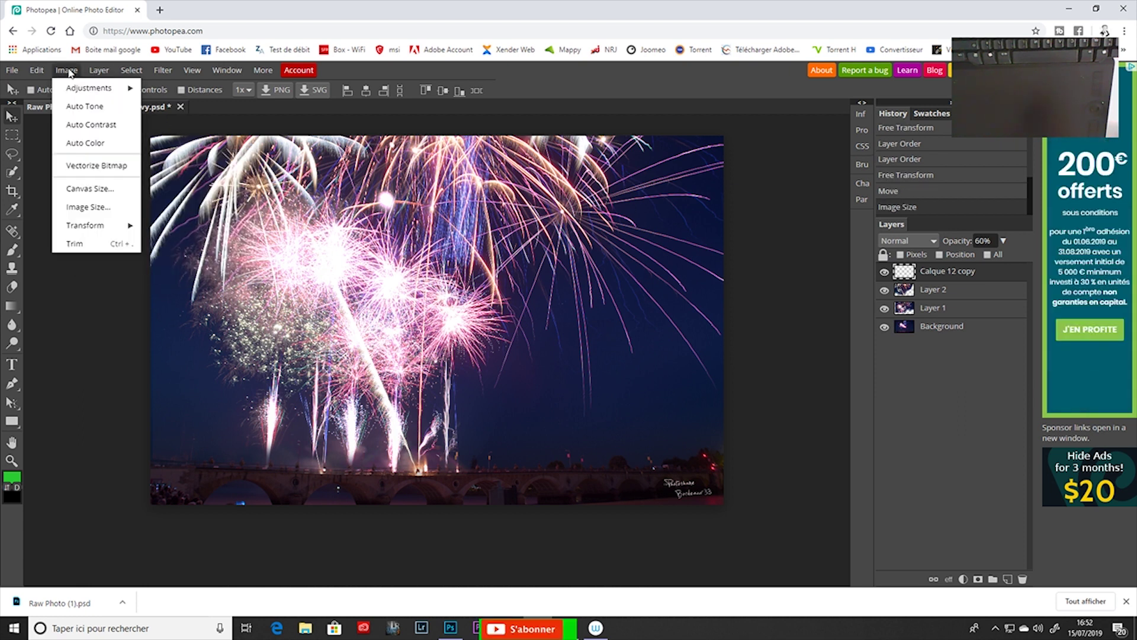
{"action": "left_click", "coordinate": [104, 208]}
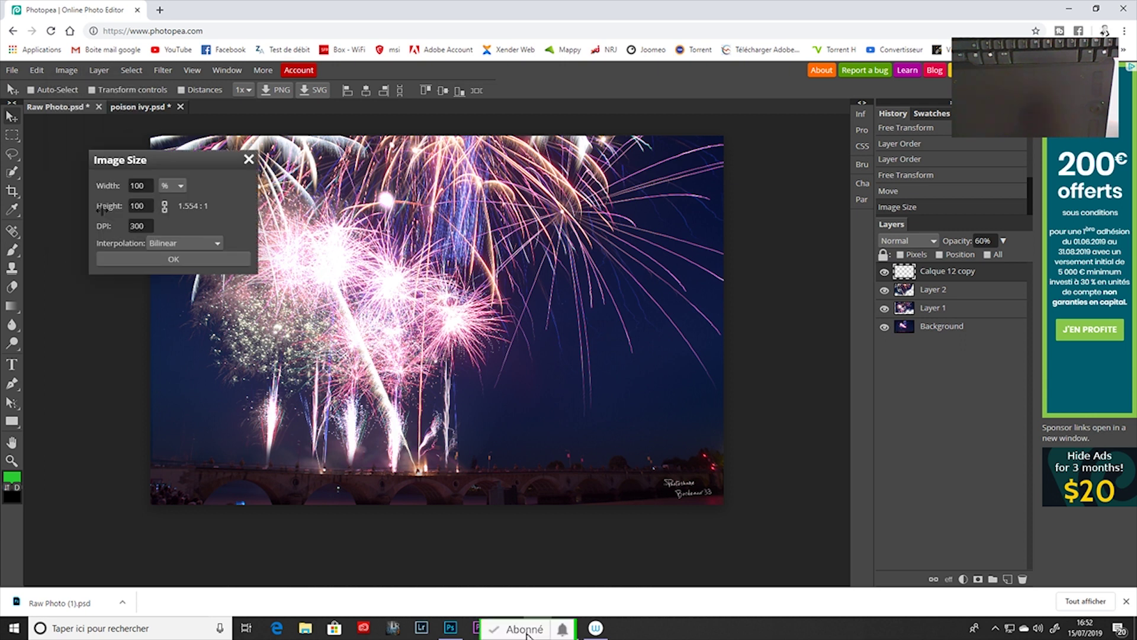
{"action": "left_click", "coordinate": [169, 186]}
{"action": "left_click", "coordinate": [170, 222]}
{"action": "left_click", "coordinate": [136, 186]}
{"action": "key", "text": "Tab"}
{"action": "key", "text": "shift+Tab"}
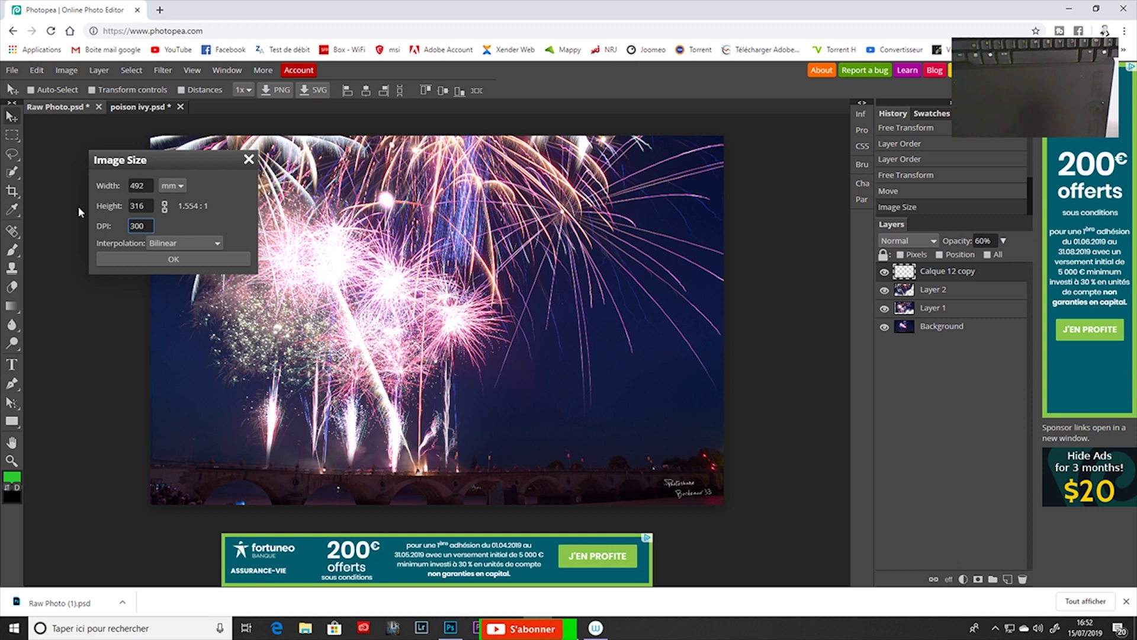
{"action": "left_click", "coordinate": [169, 261]}
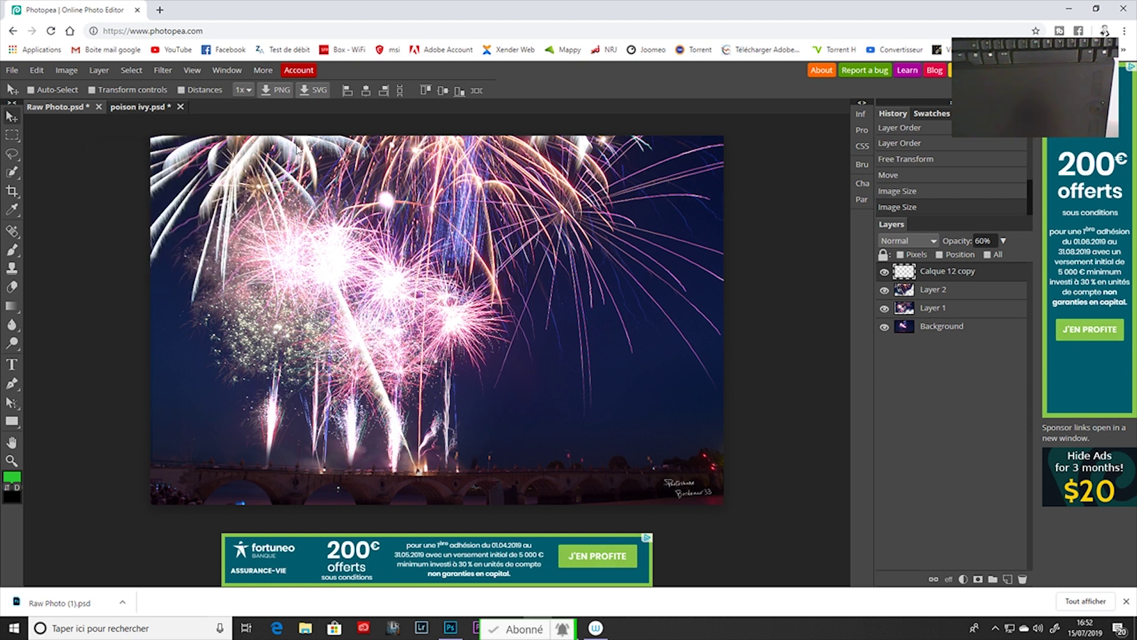
Step: Look over the File > Export as formats, then close the menu
{"action": "left_click", "coordinate": [12, 72]}
{"action": "mouse_move", "coordinate": [53, 243]}
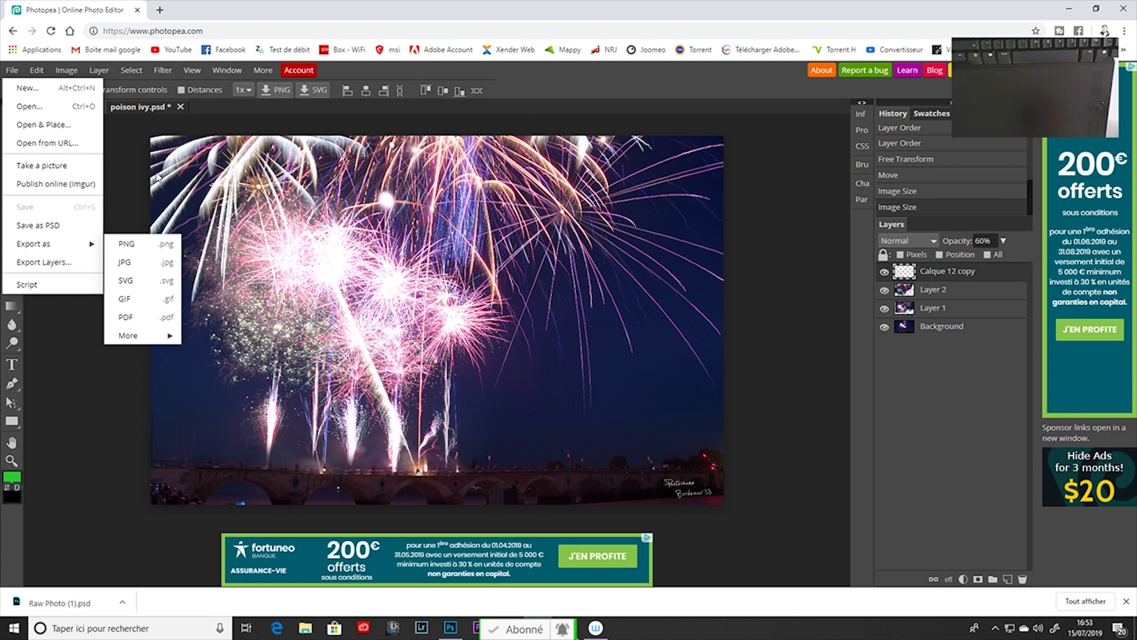
{"action": "left_click", "coordinate": [125, 138]}
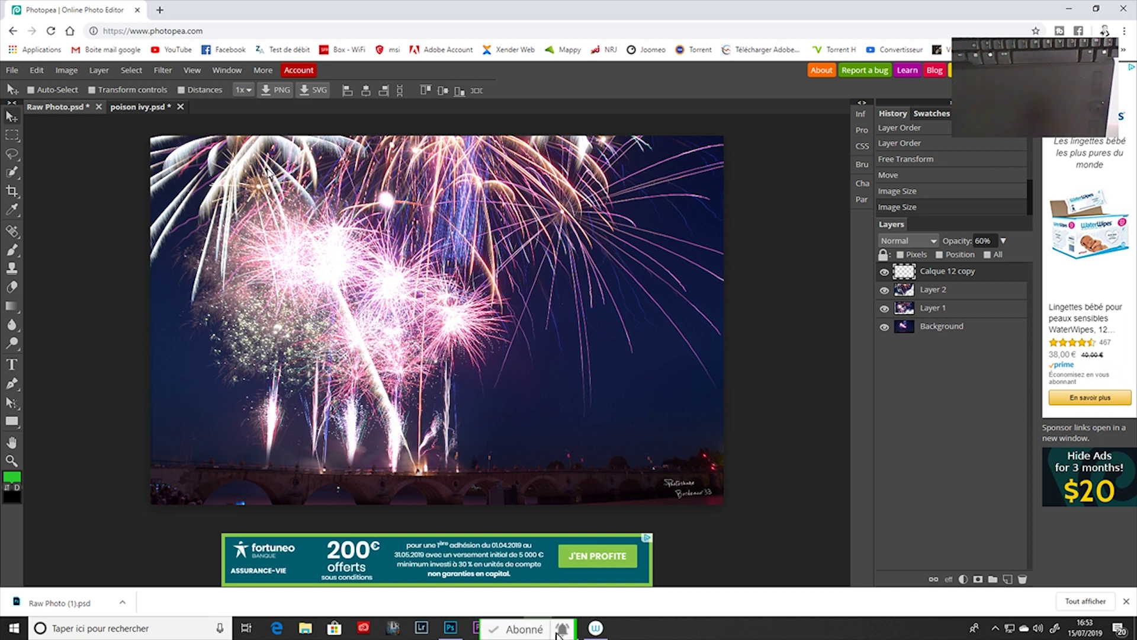
Step: In Photoshop, open Raw Photo (1).jpg from the Téléchargements folder
{"action": "left_click", "coordinate": [450, 628]}
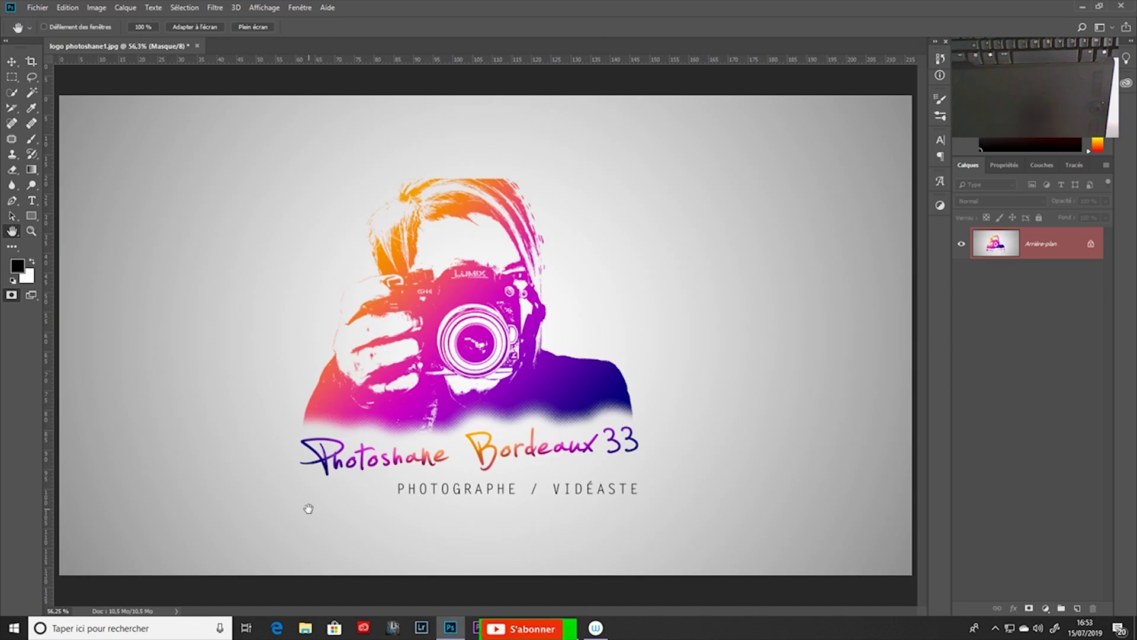
{"action": "left_click", "coordinate": [37, 8]}
{"action": "left_click", "coordinate": [56, 31]}
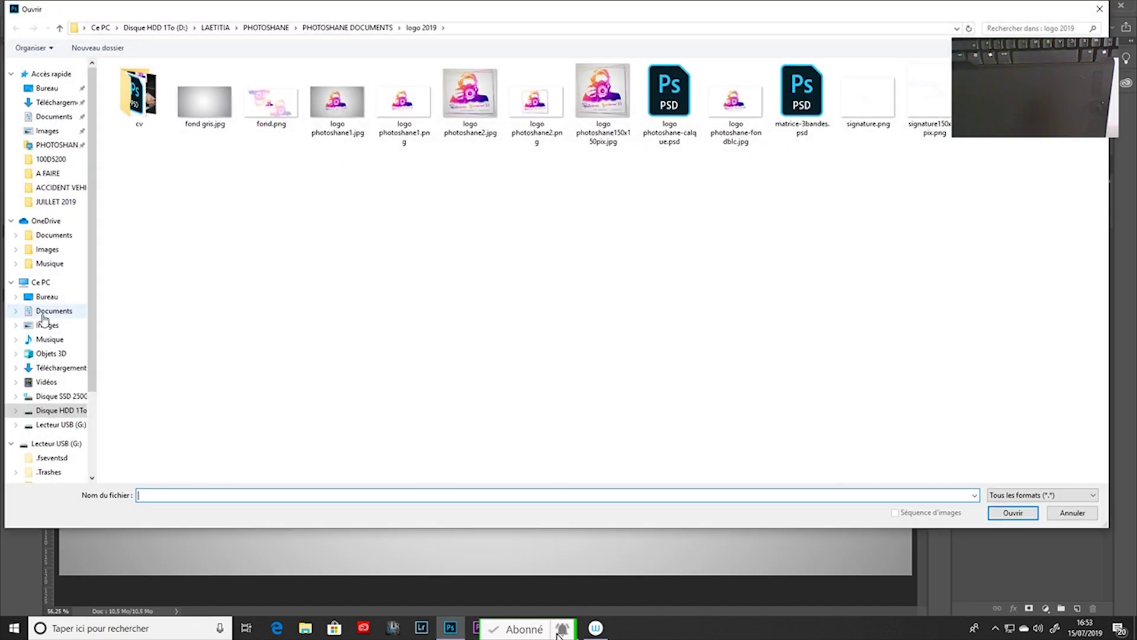
{"action": "left_click", "coordinate": [47, 296]}
{"action": "left_click", "coordinate": [59, 367]}
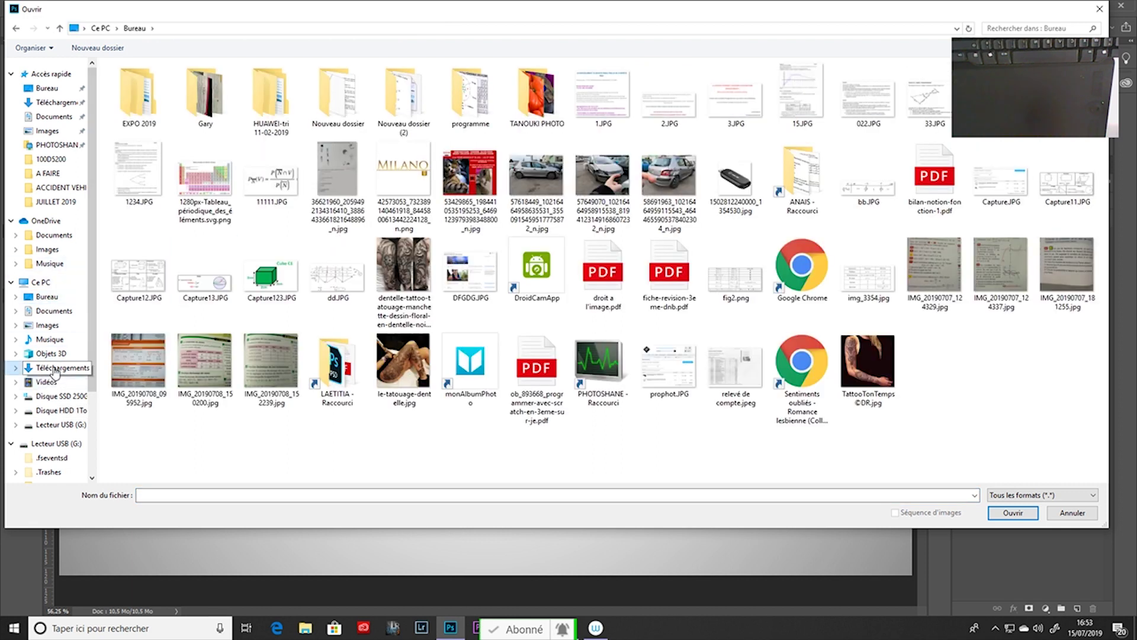
{"action": "left_click", "coordinate": [149, 83]}
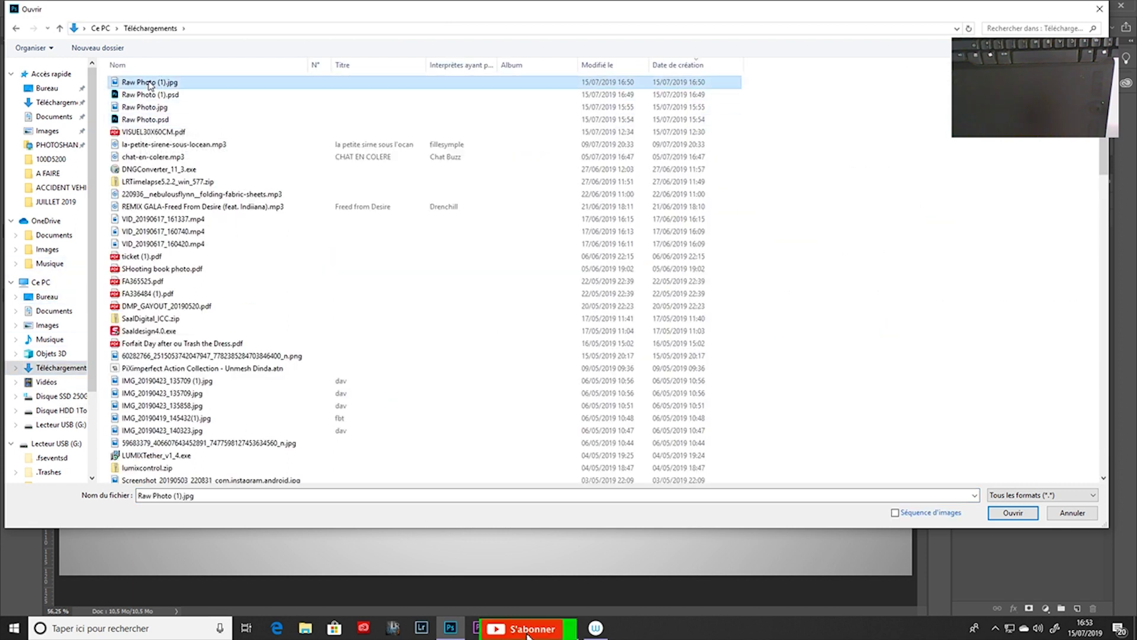
{"action": "double_click", "coordinate": [150, 83]}
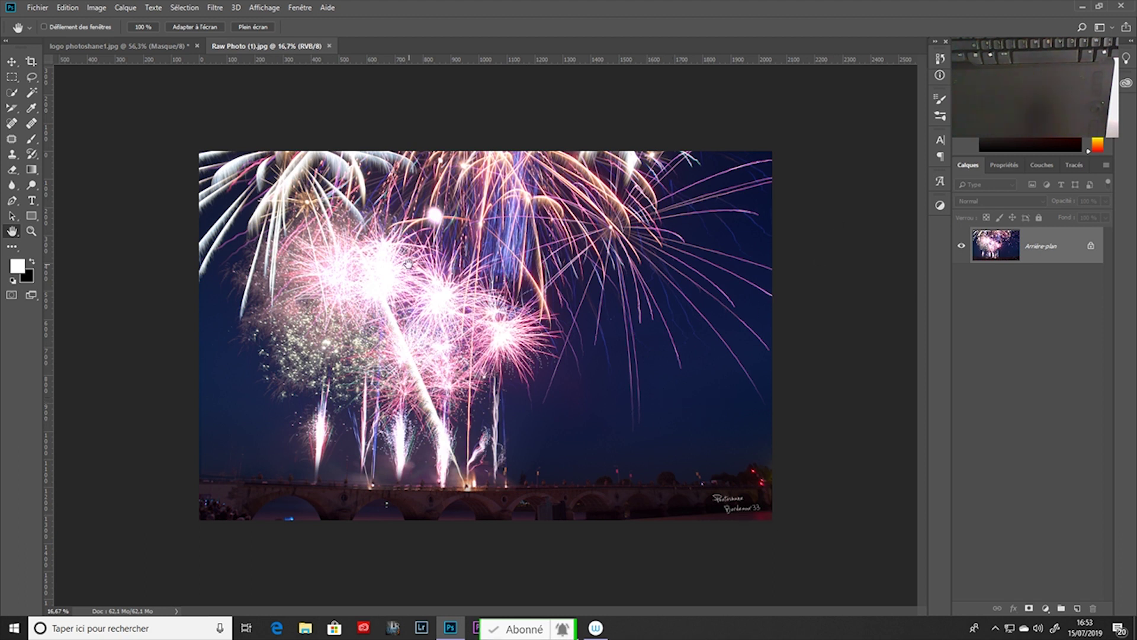
Step: Also open the layered Raw Photo (1).psd
{"action": "left_click", "coordinate": [24, 9]}
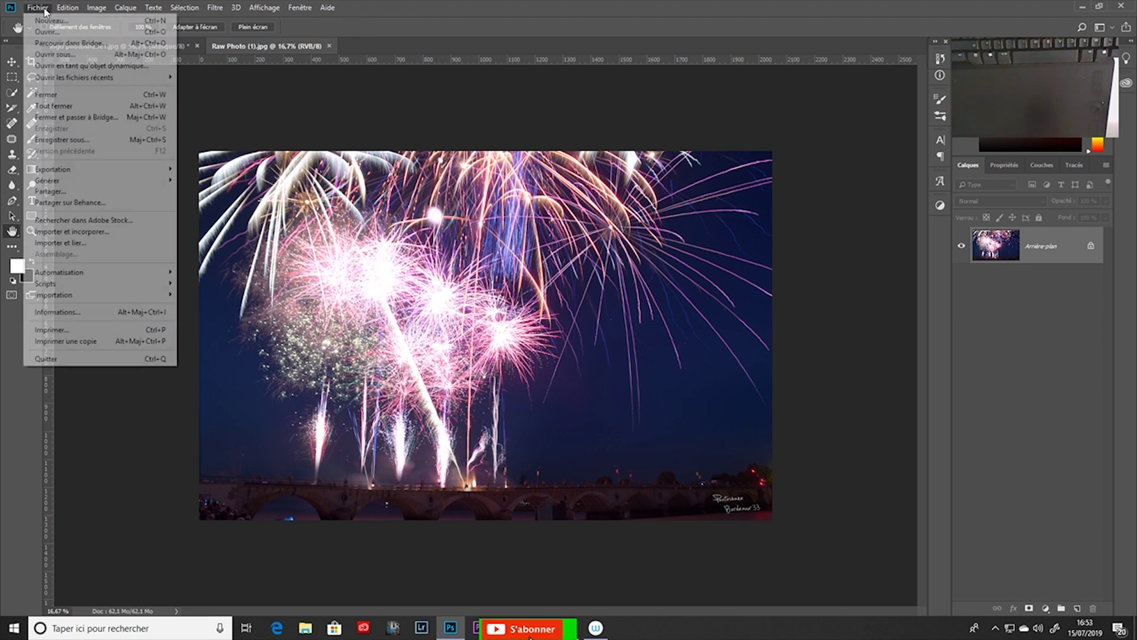
{"action": "left_click", "coordinate": [48, 32]}
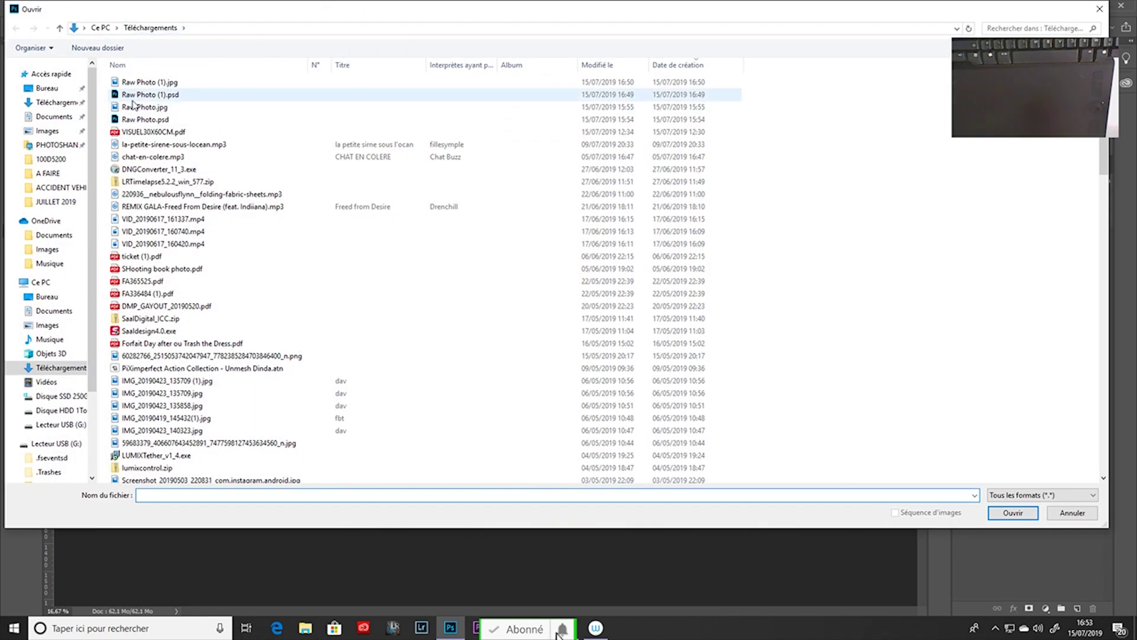
{"action": "double_click", "coordinate": [132, 96]}
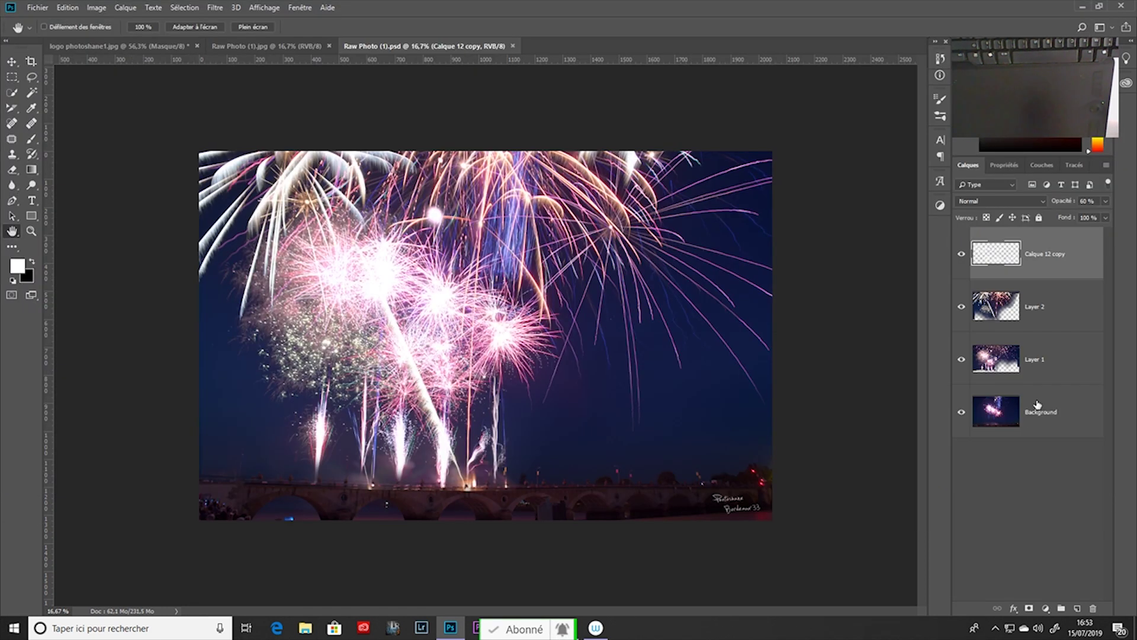
Step: Hide and reshow Calque 12 copy, Layer 2, Layer 1 and Background to inspect each
{"action": "left_click", "coordinate": [961, 254]}
{"action": "left_click", "coordinate": [961, 307]}
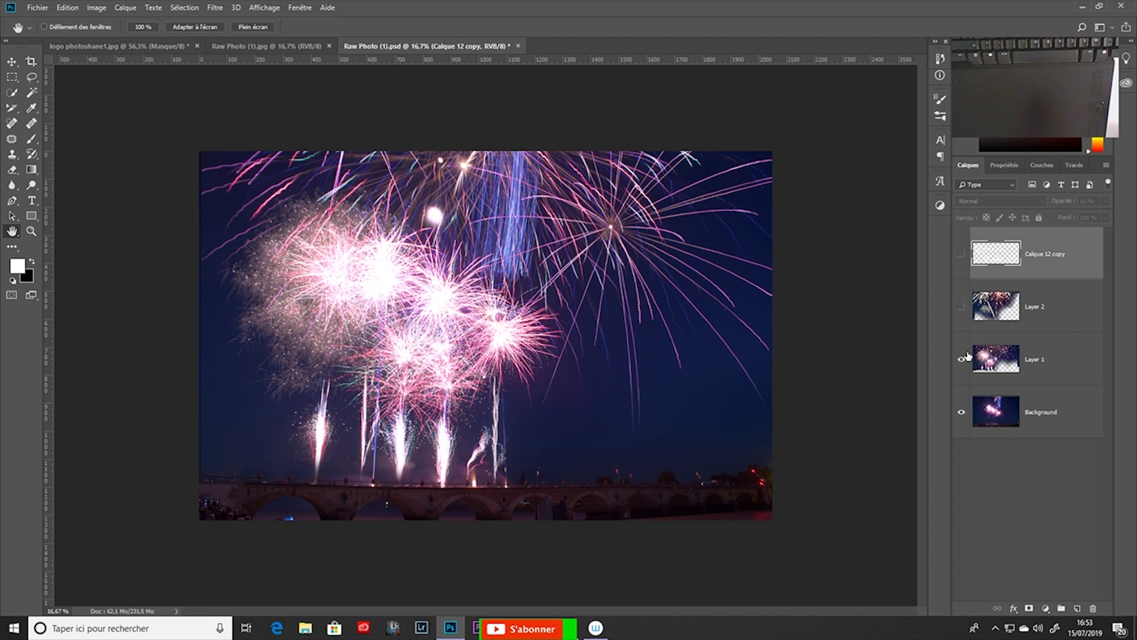
{"action": "left_click", "coordinate": [961, 359]}
{"action": "left_click", "coordinate": [961, 412]}
{"action": "left_click", "coordinate": [962, 359]}
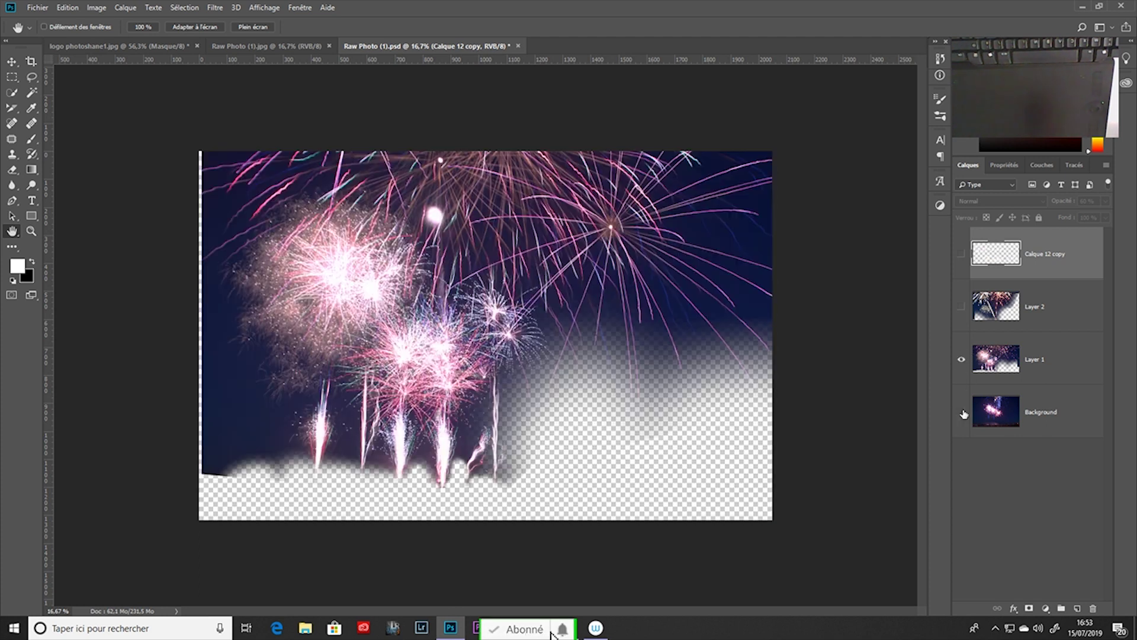
{"action": "left_click", "coordinate": [961, 411]}
{"action": "left_click", "coordinate": [961, 306]}
{"action": "left_click", "coordinate": [961, 253]}
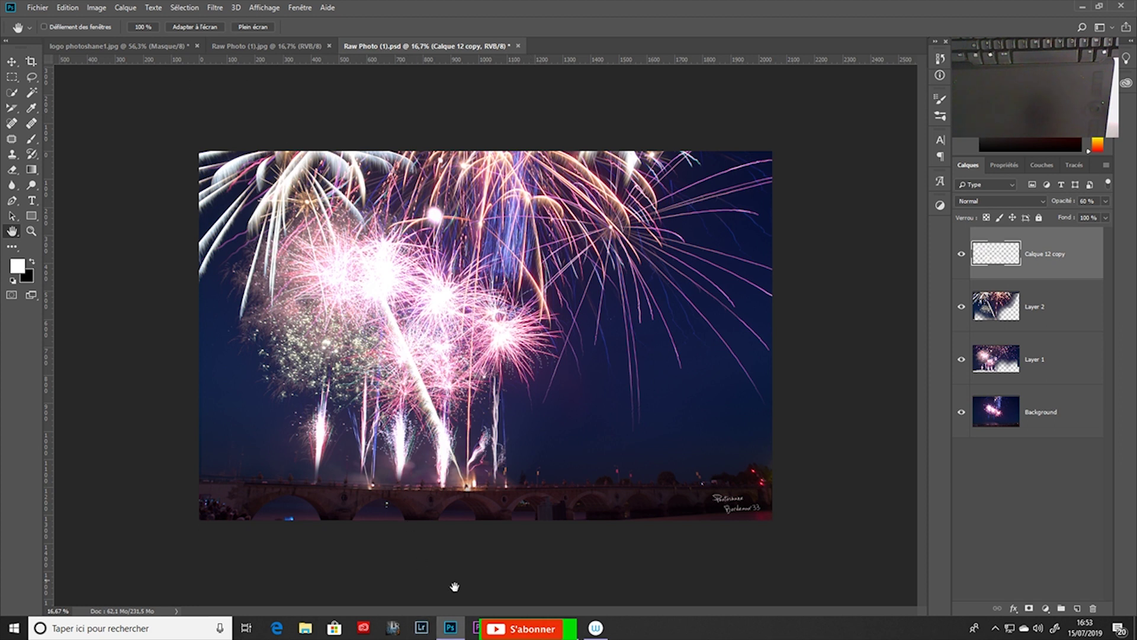
{"action": "mouse_move", "coordinate": [450, 628]}
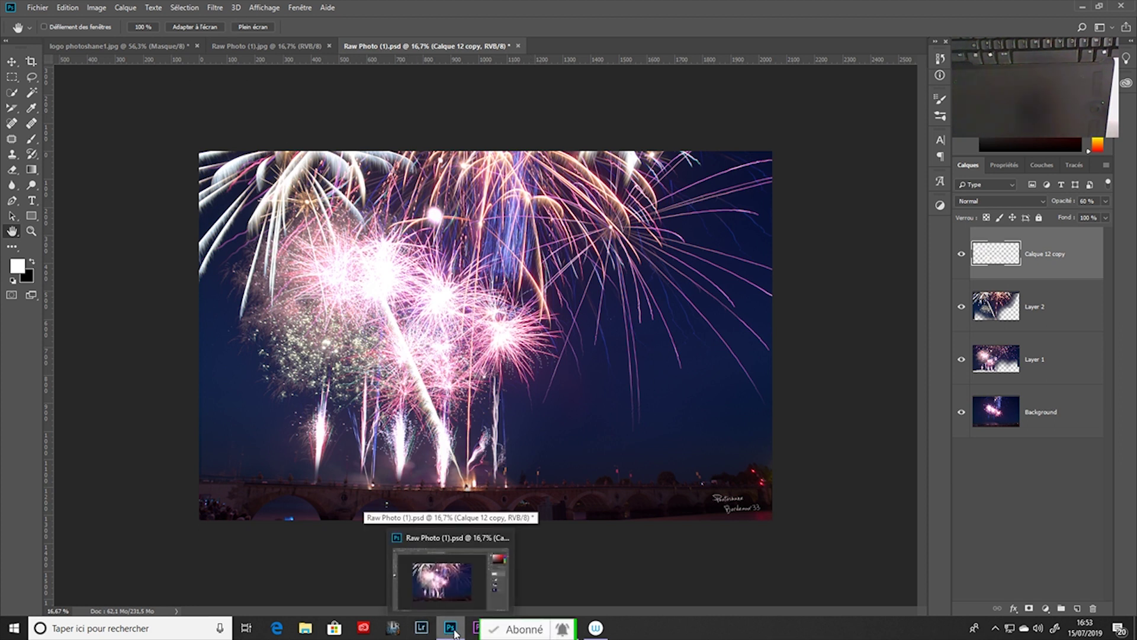
Step: Toggle the signature and fireworks layers again, leave all visible, and return to Photopea
{"action": "left_click", "coordinate": [960, 252]}
{"action": "left_click", "coordinate": [962, 306]}
{"action": "left_click", "coordinate": [962, 359]}
{"action": "left_click", "coordinate": [961, 306]}
{"action": "left_click", "coordinate": [961, 261]}
{"action": "left_click", "coordinate": [961, 359]}
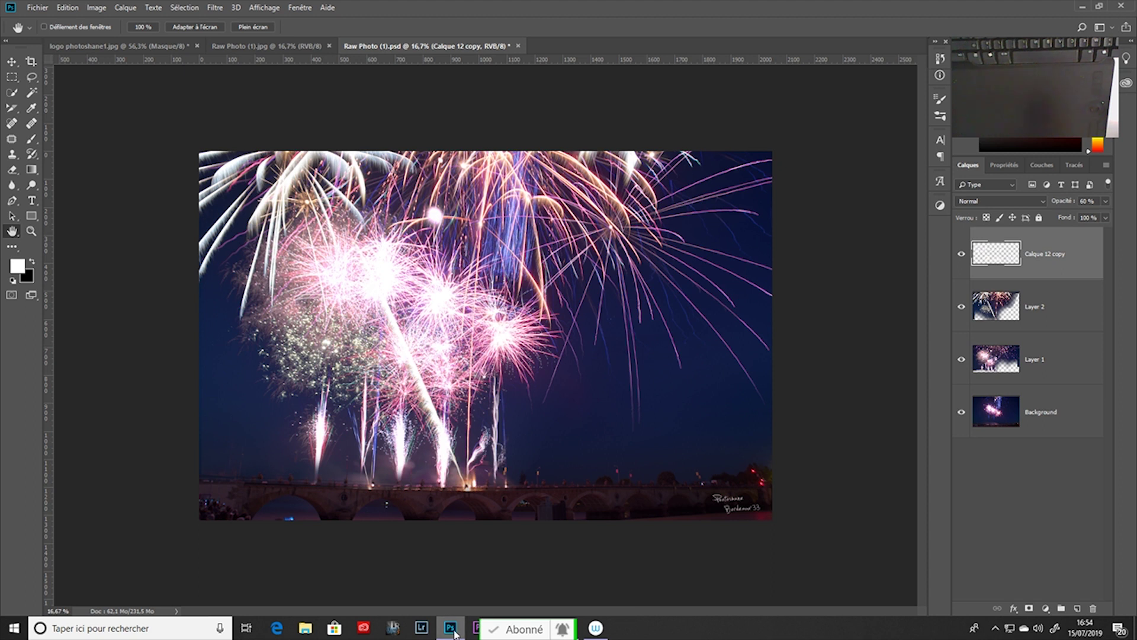
{"action": "left_click", "coordinate": [455, 633]}
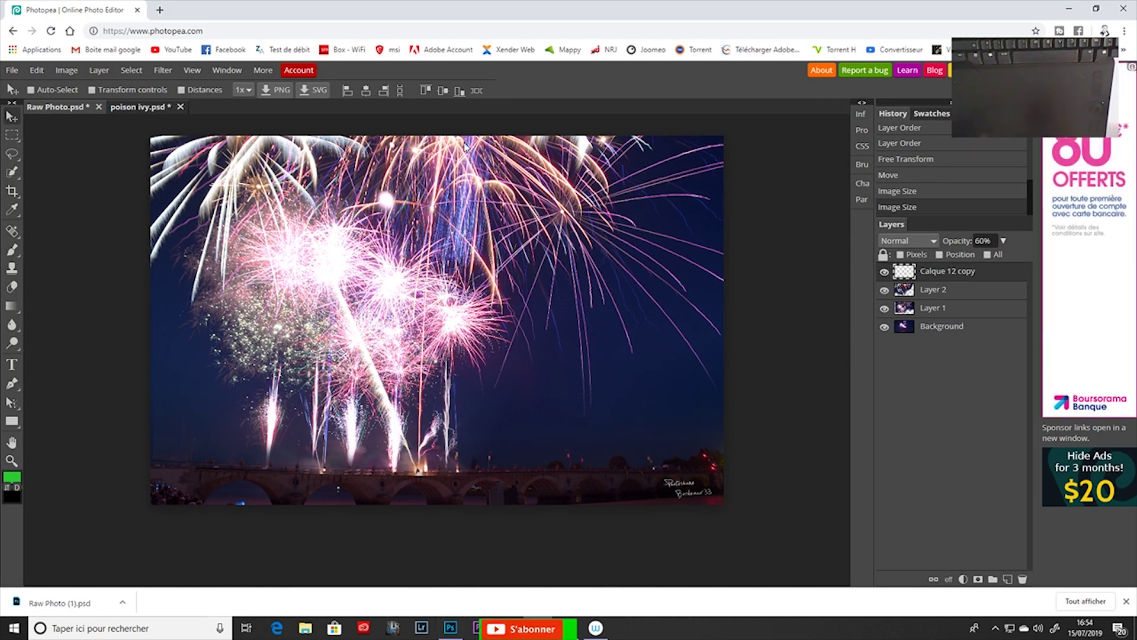